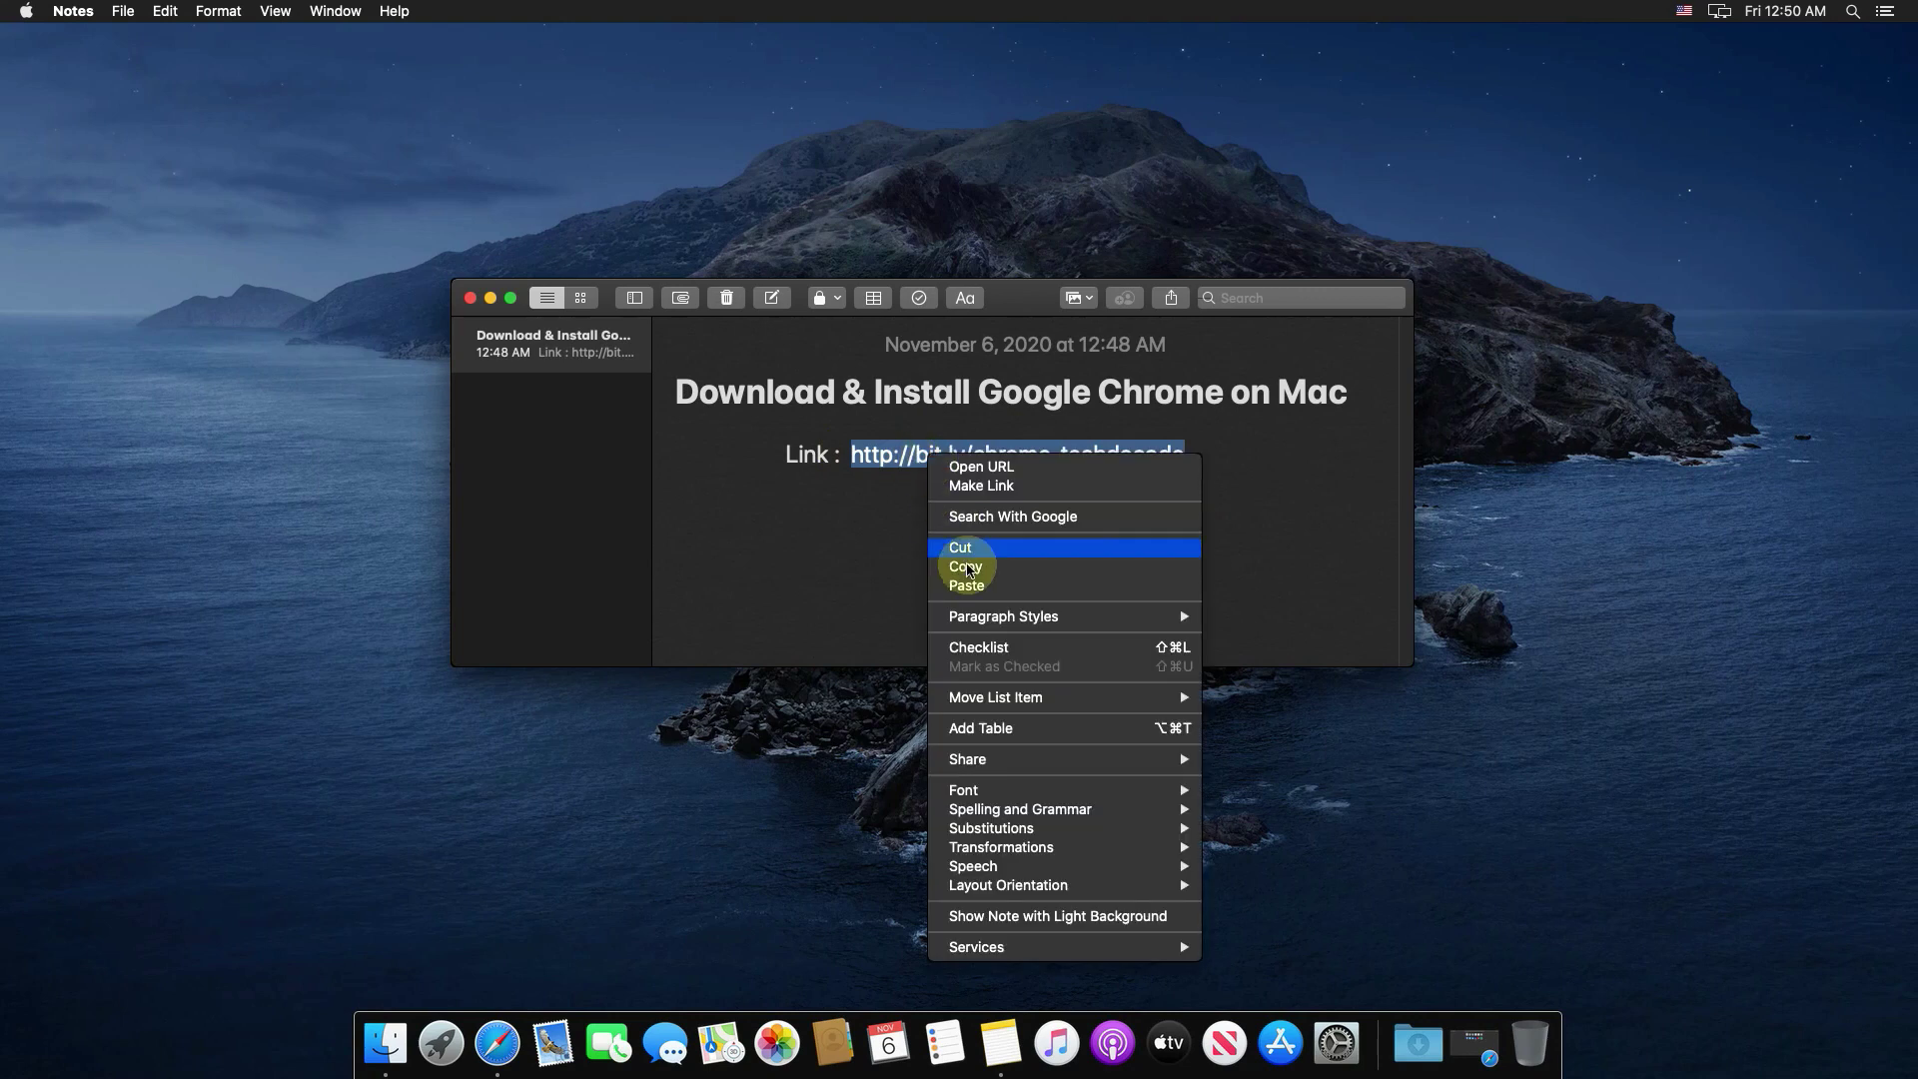
Switch to Safari and open the copied Chrome download link
left_click(496, 1043)
key("super+v")
key("Return")
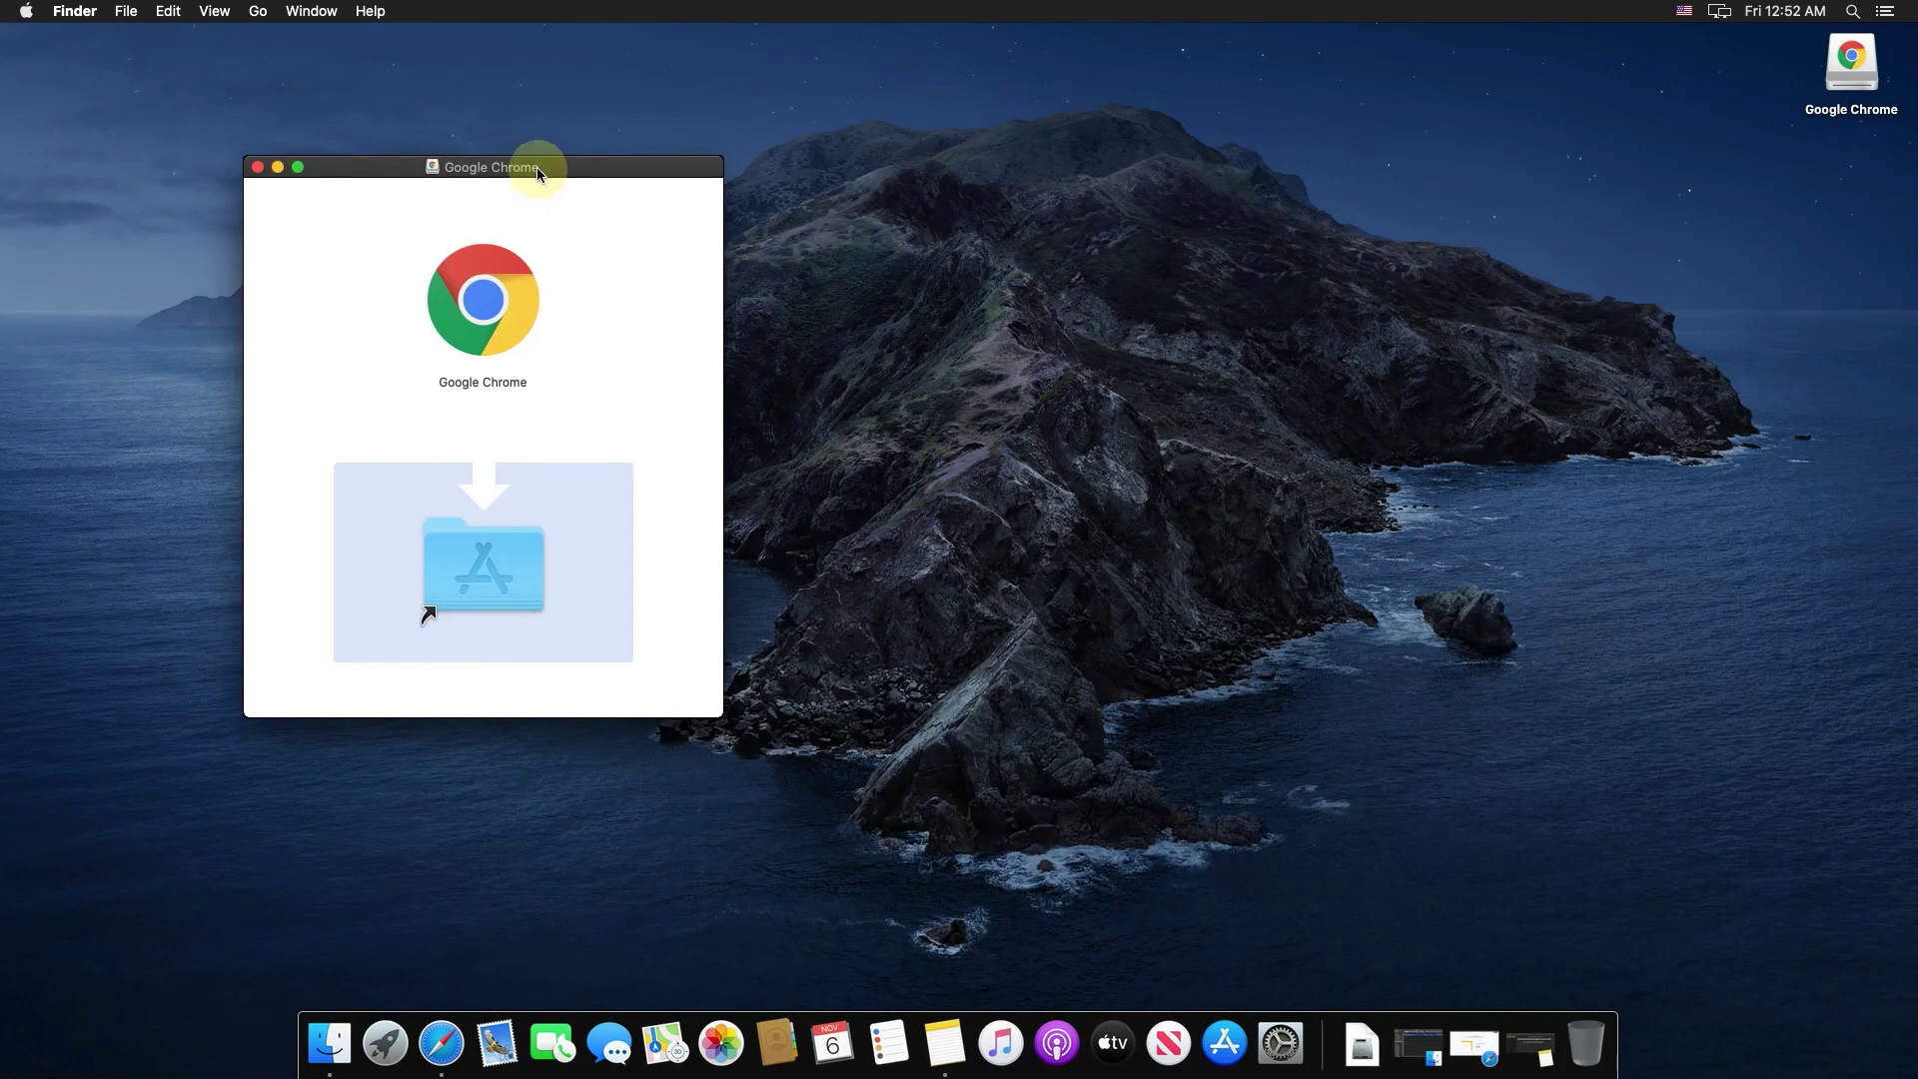
Copy Google Chrome from the installer to the Applications folder and move the Applications window clear of the installer
left_click_drag(479, 300, 486, 613)
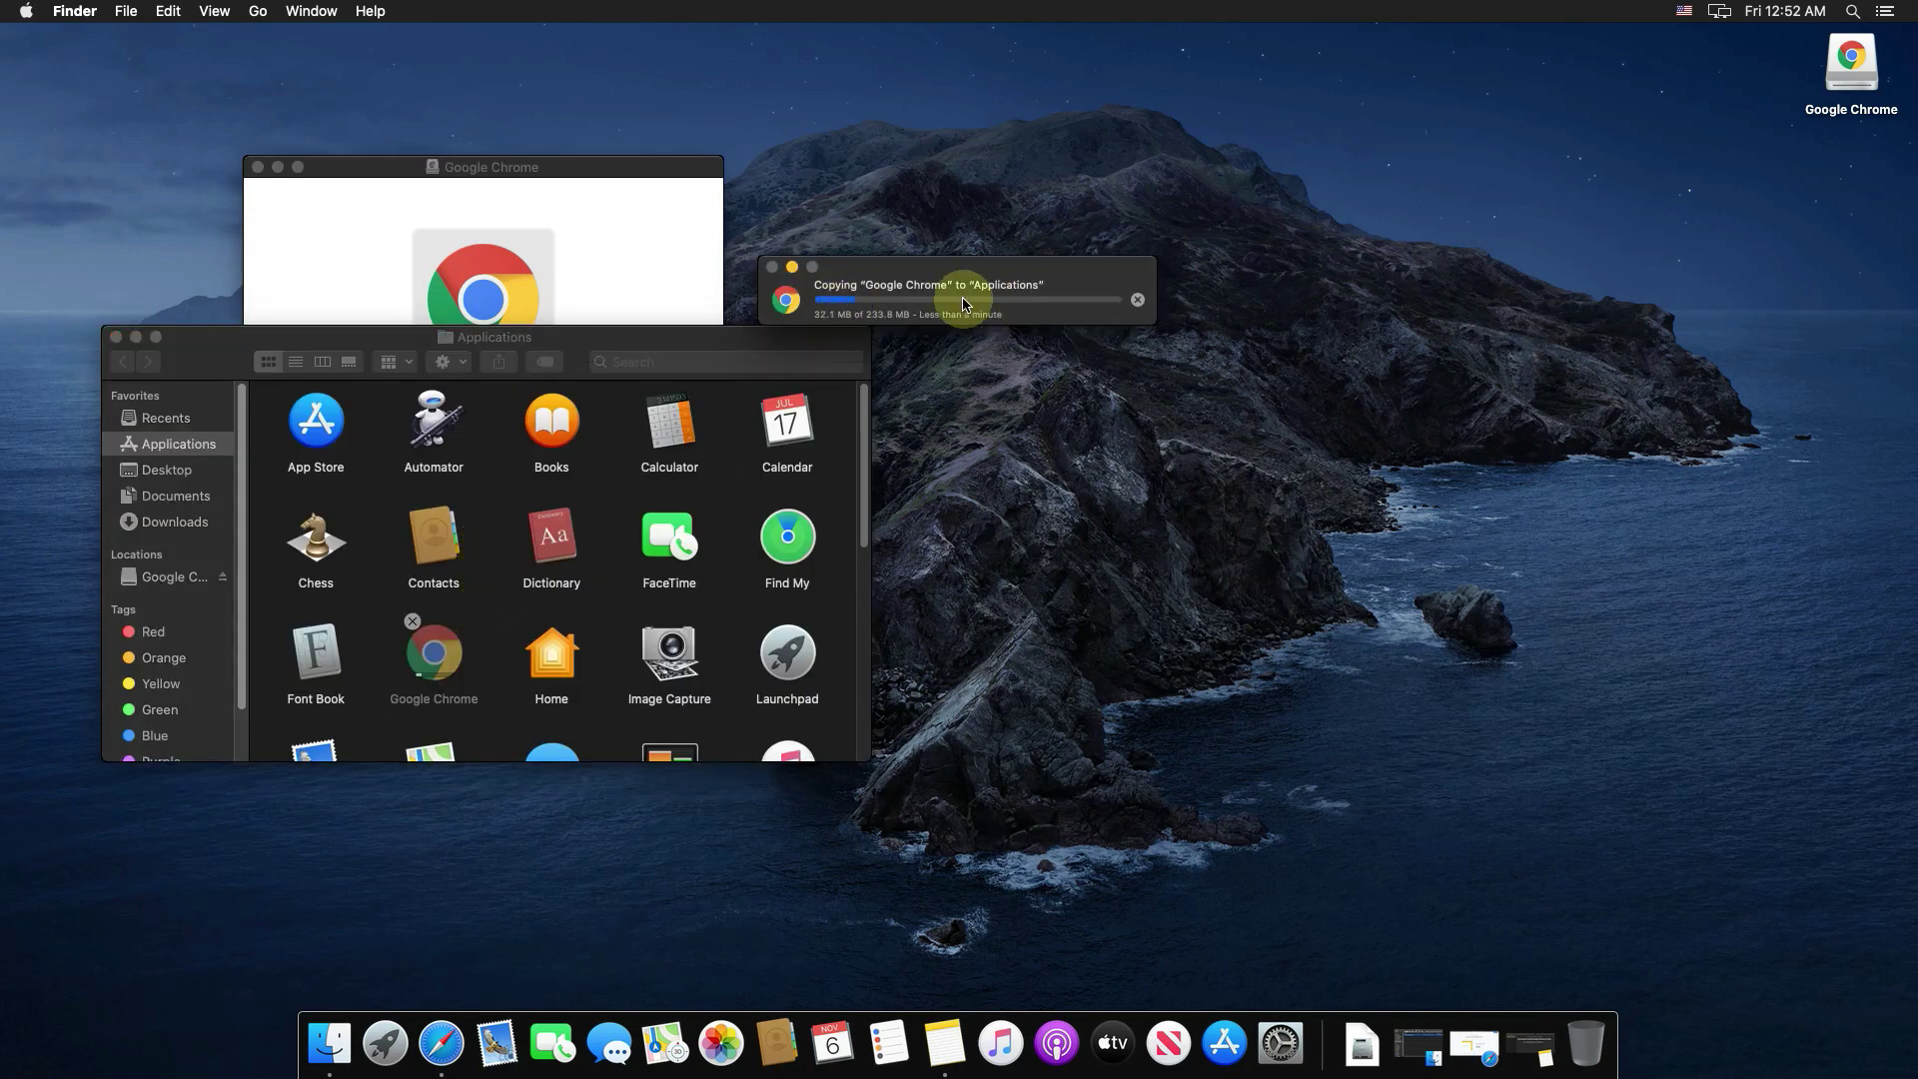
left_click_drag(621, 338, 1310, 404)
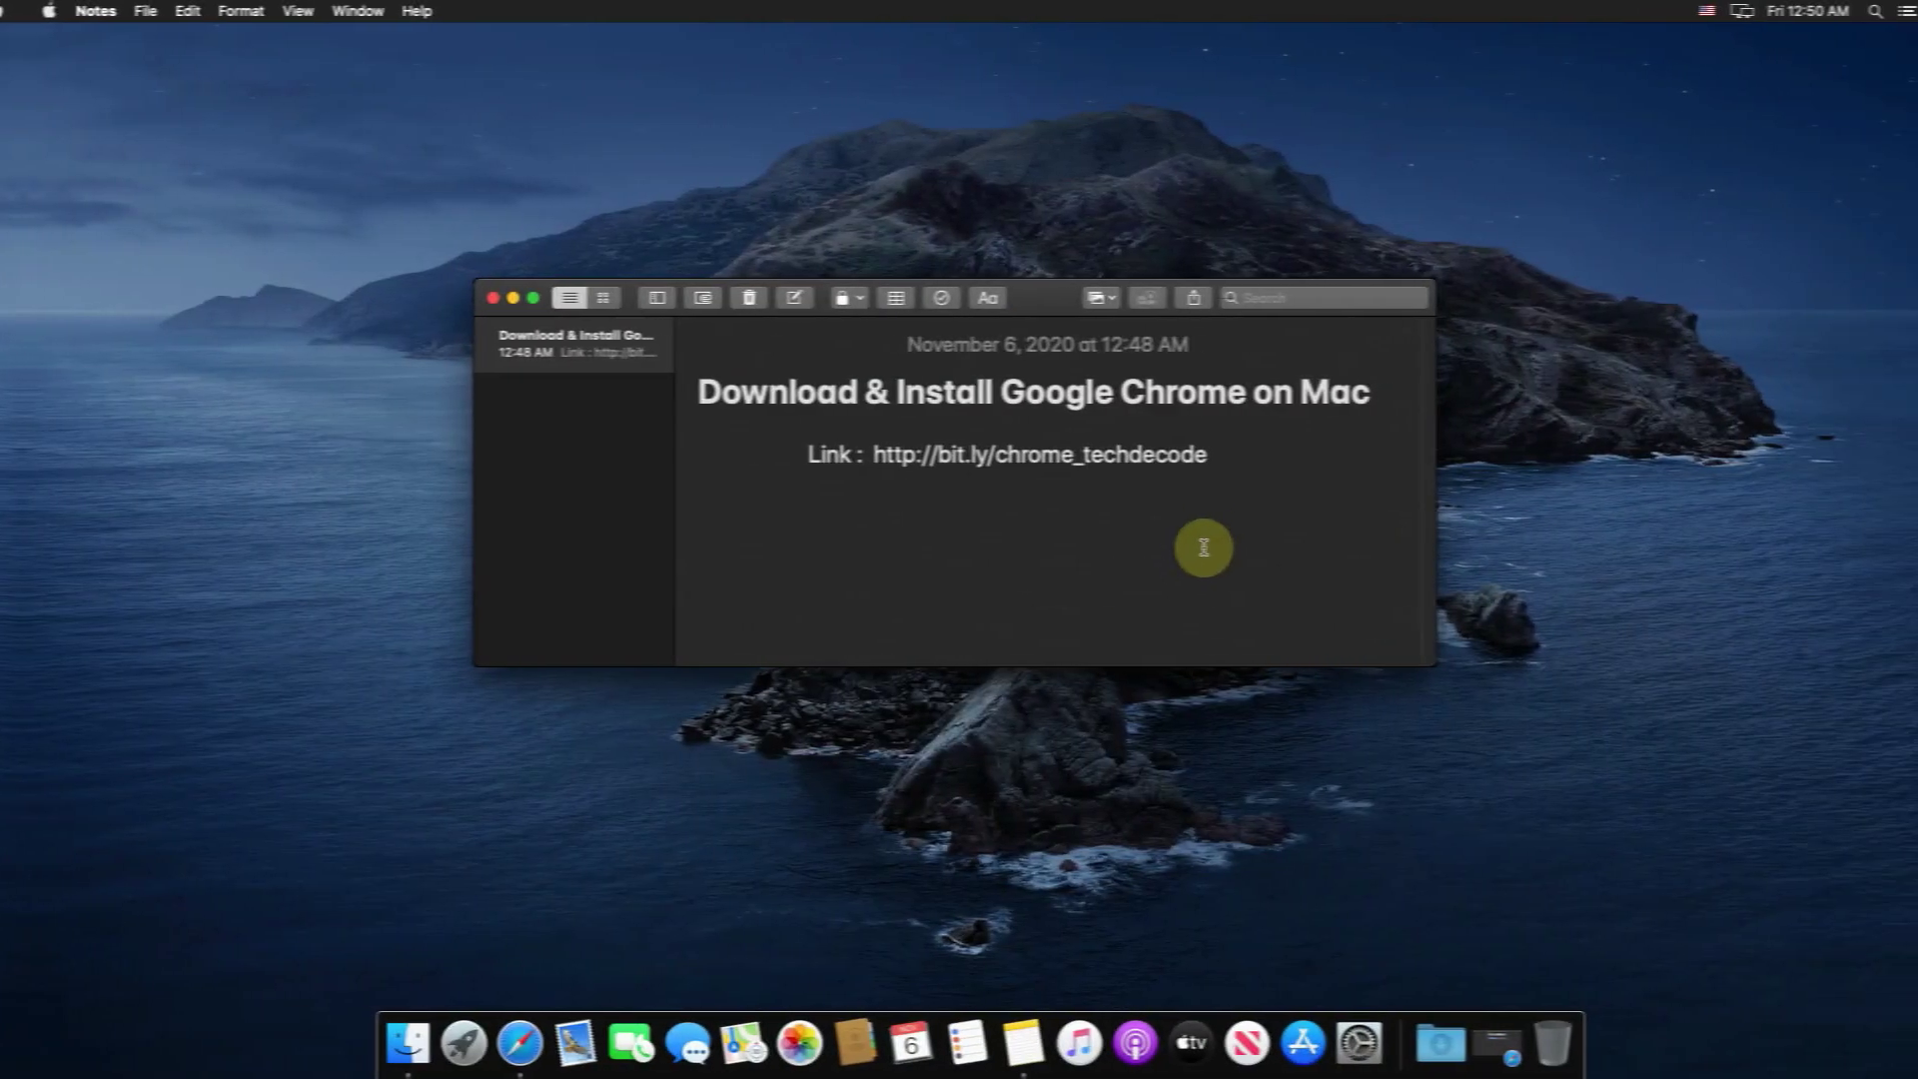
left_click_drag(1185, 455, 868, 457)
right_click(867, 456)
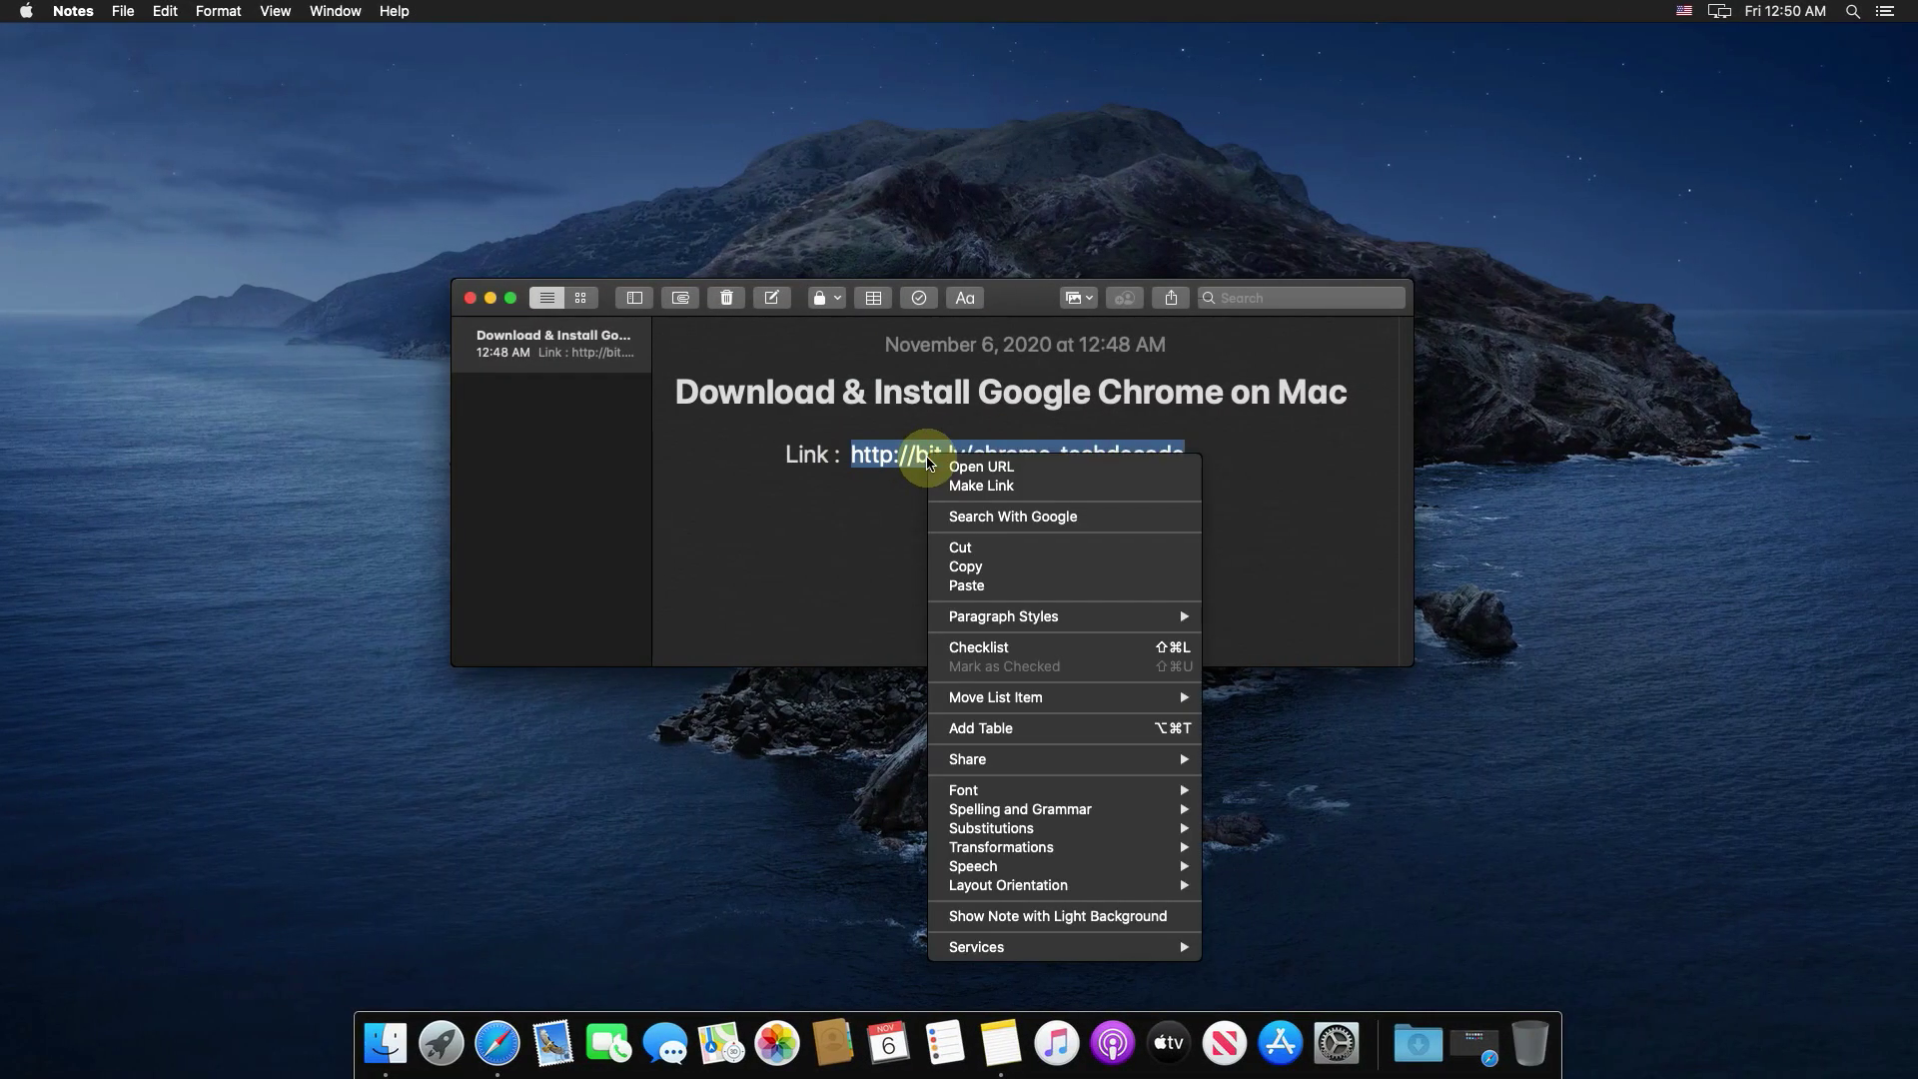
left_click(965, 569)
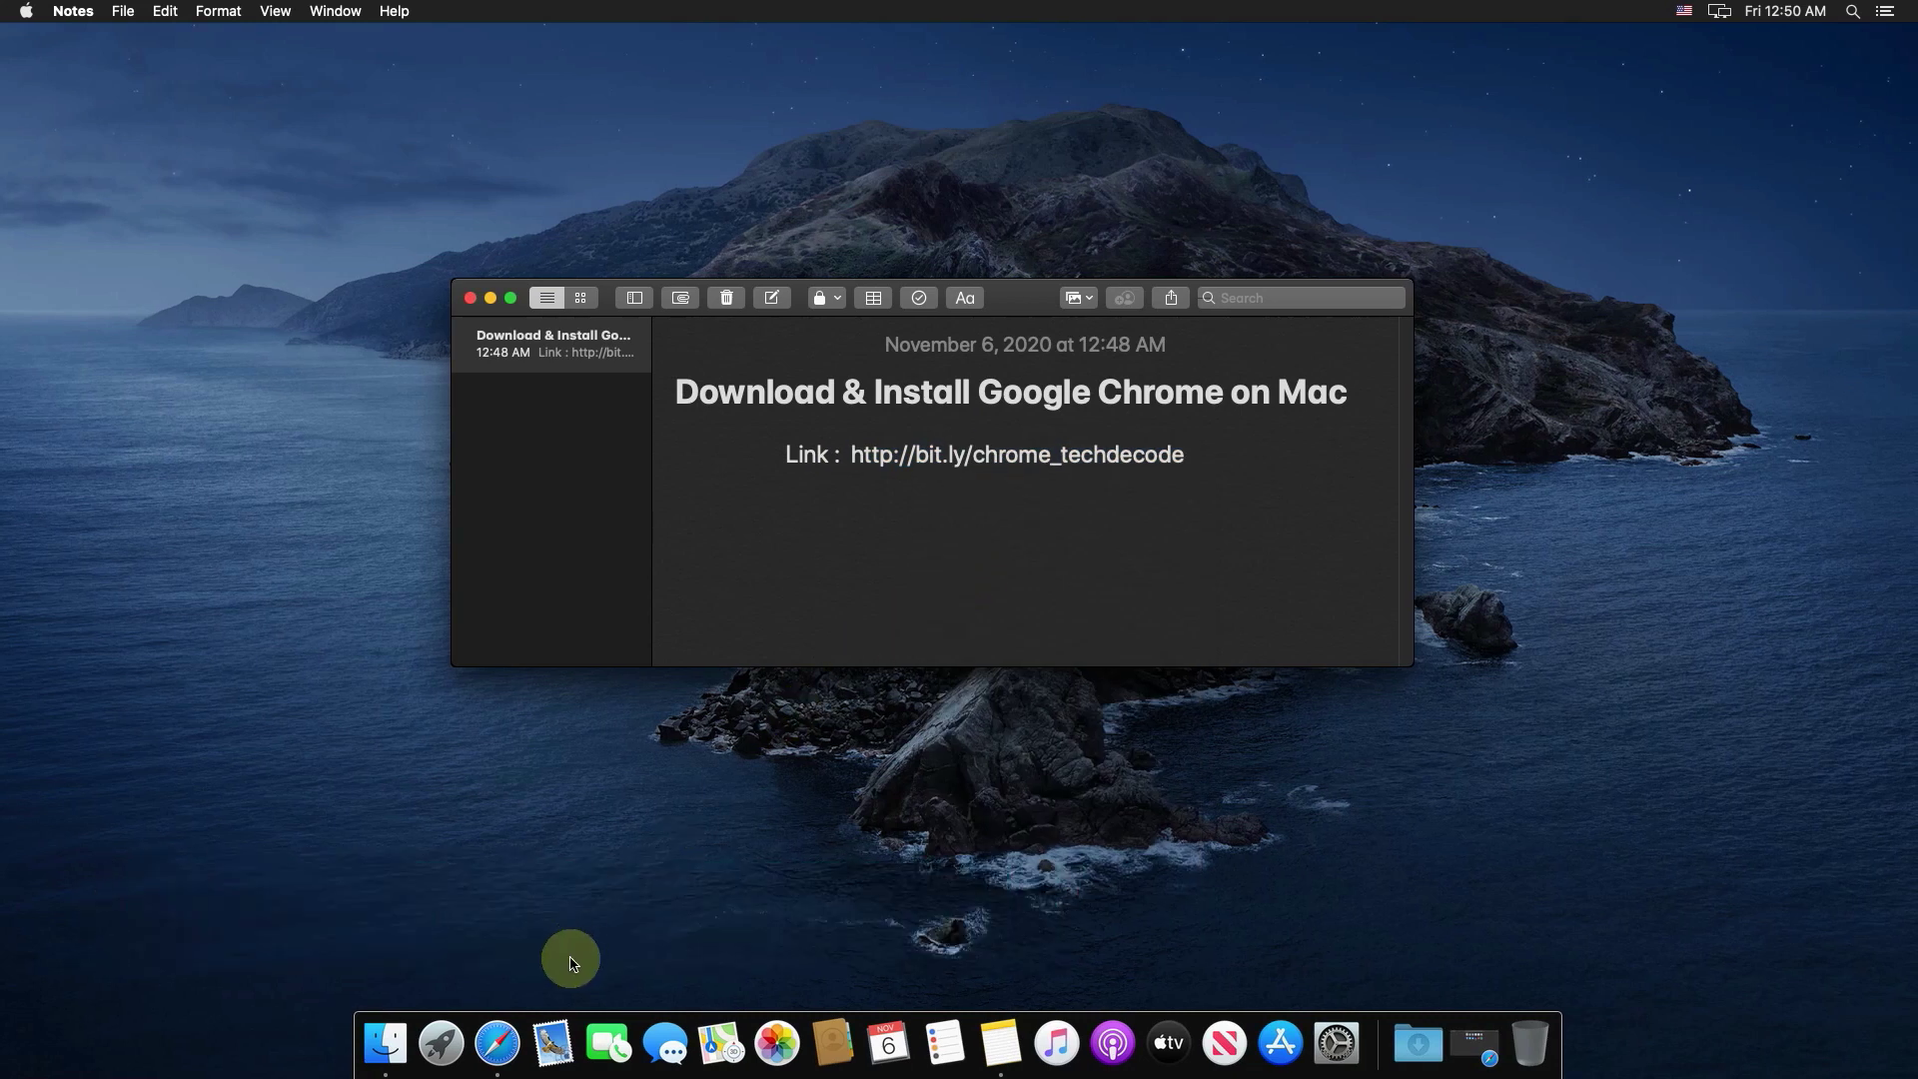
left_click(497, 1047)
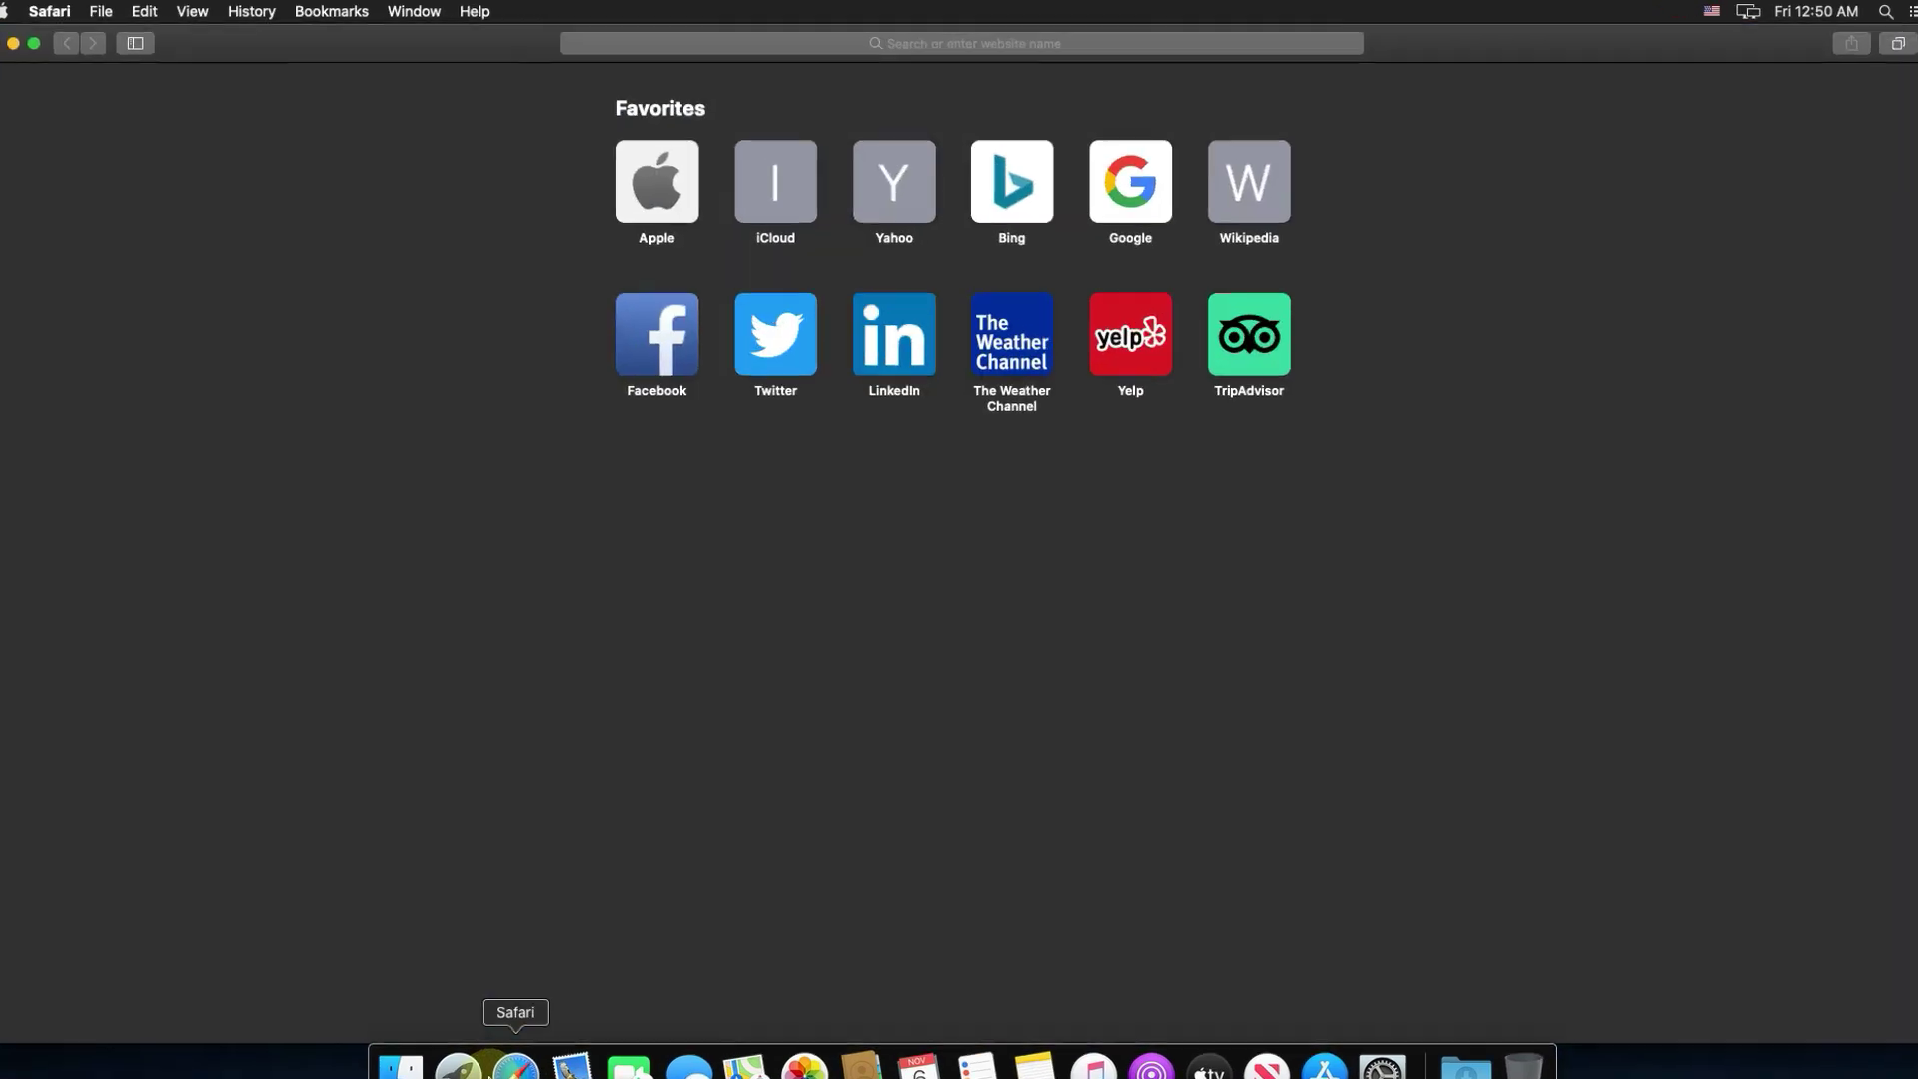
left_click(724, 44)
key("super+v")
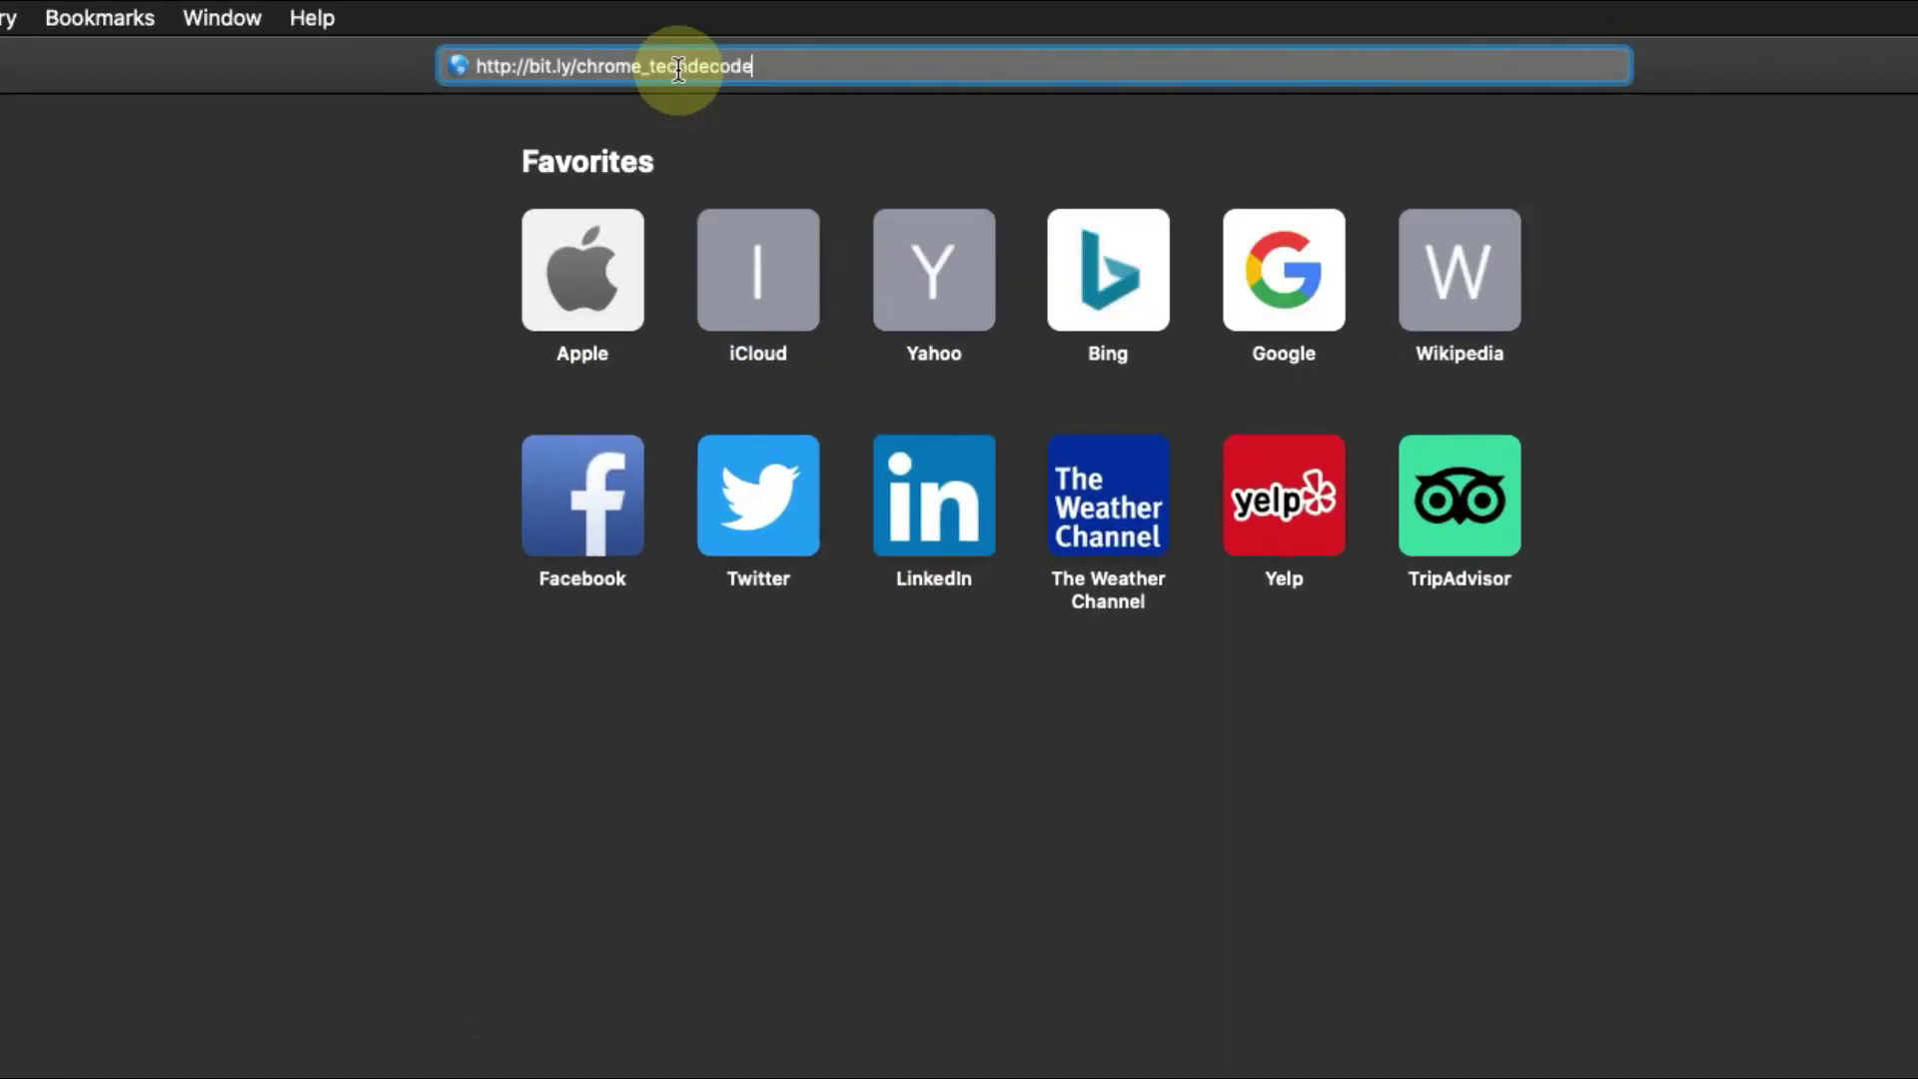
key("Return")
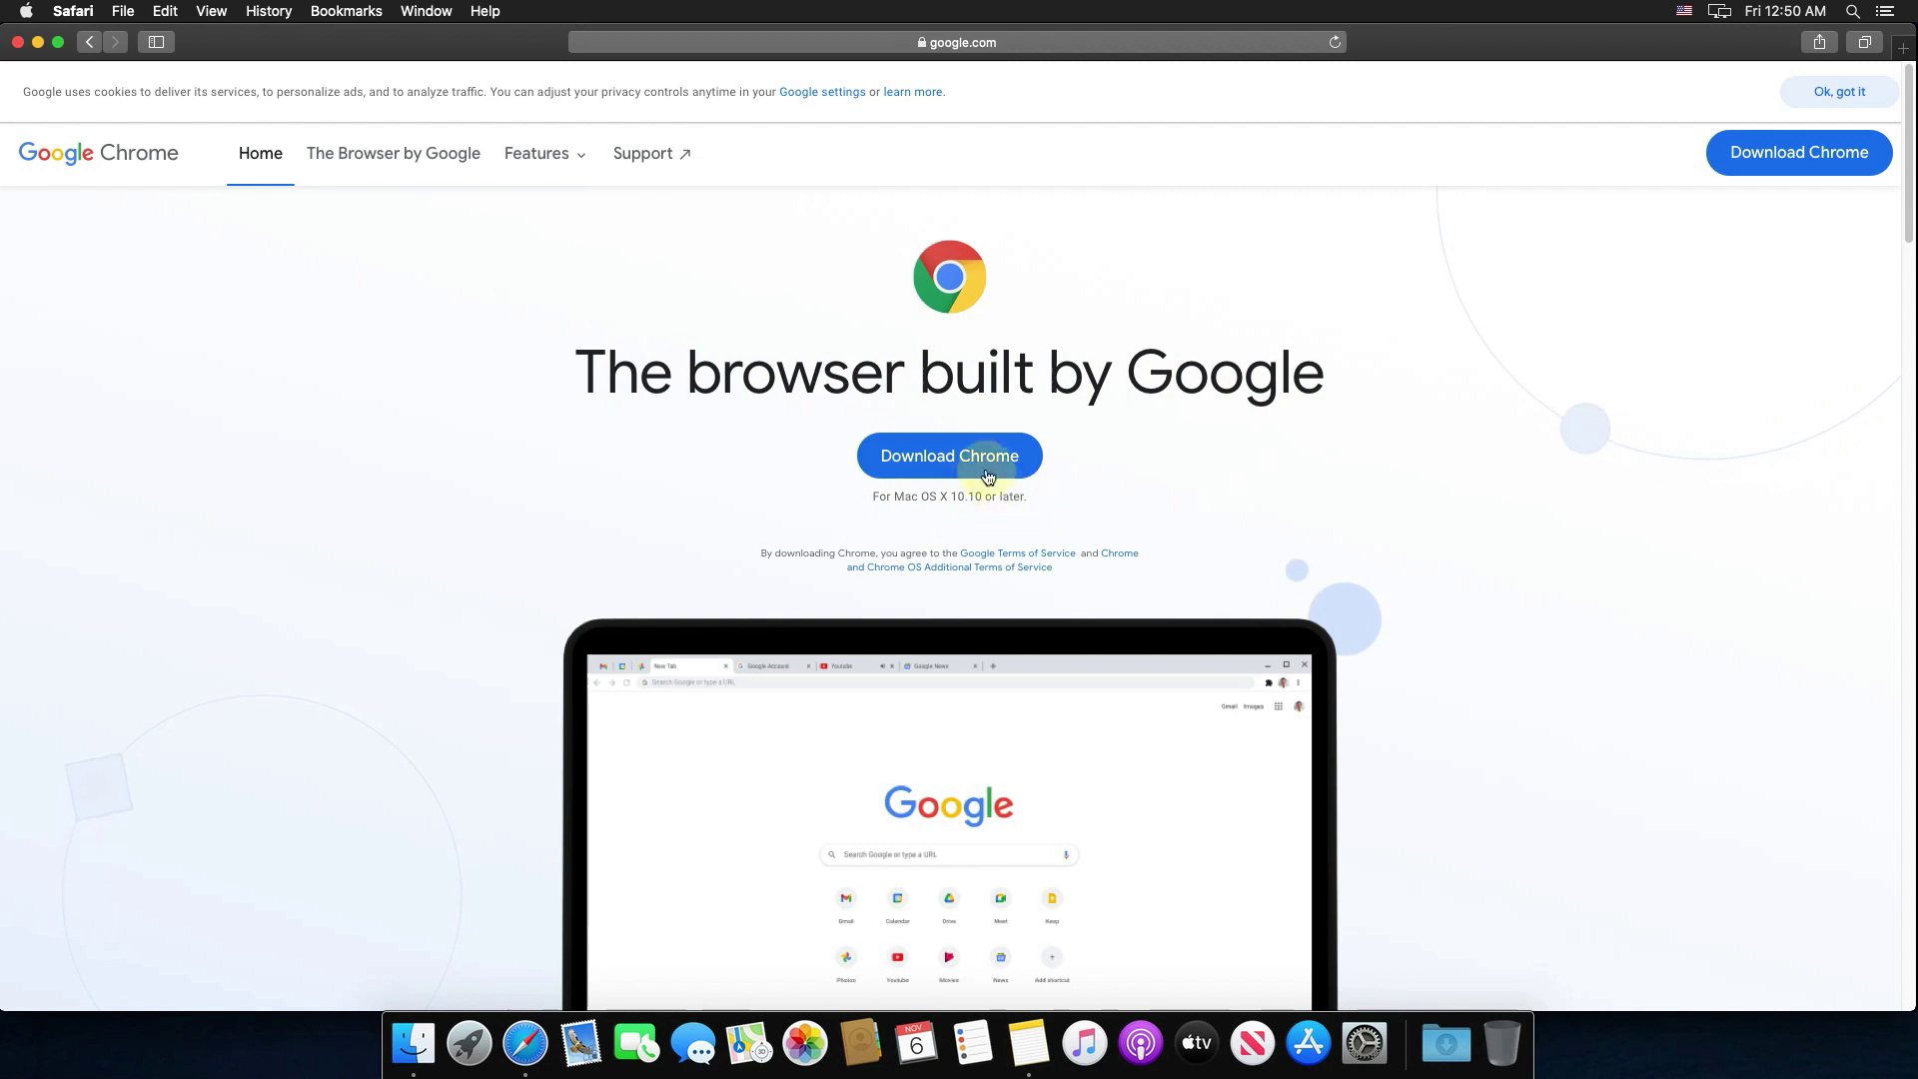
left_click(950, 457)
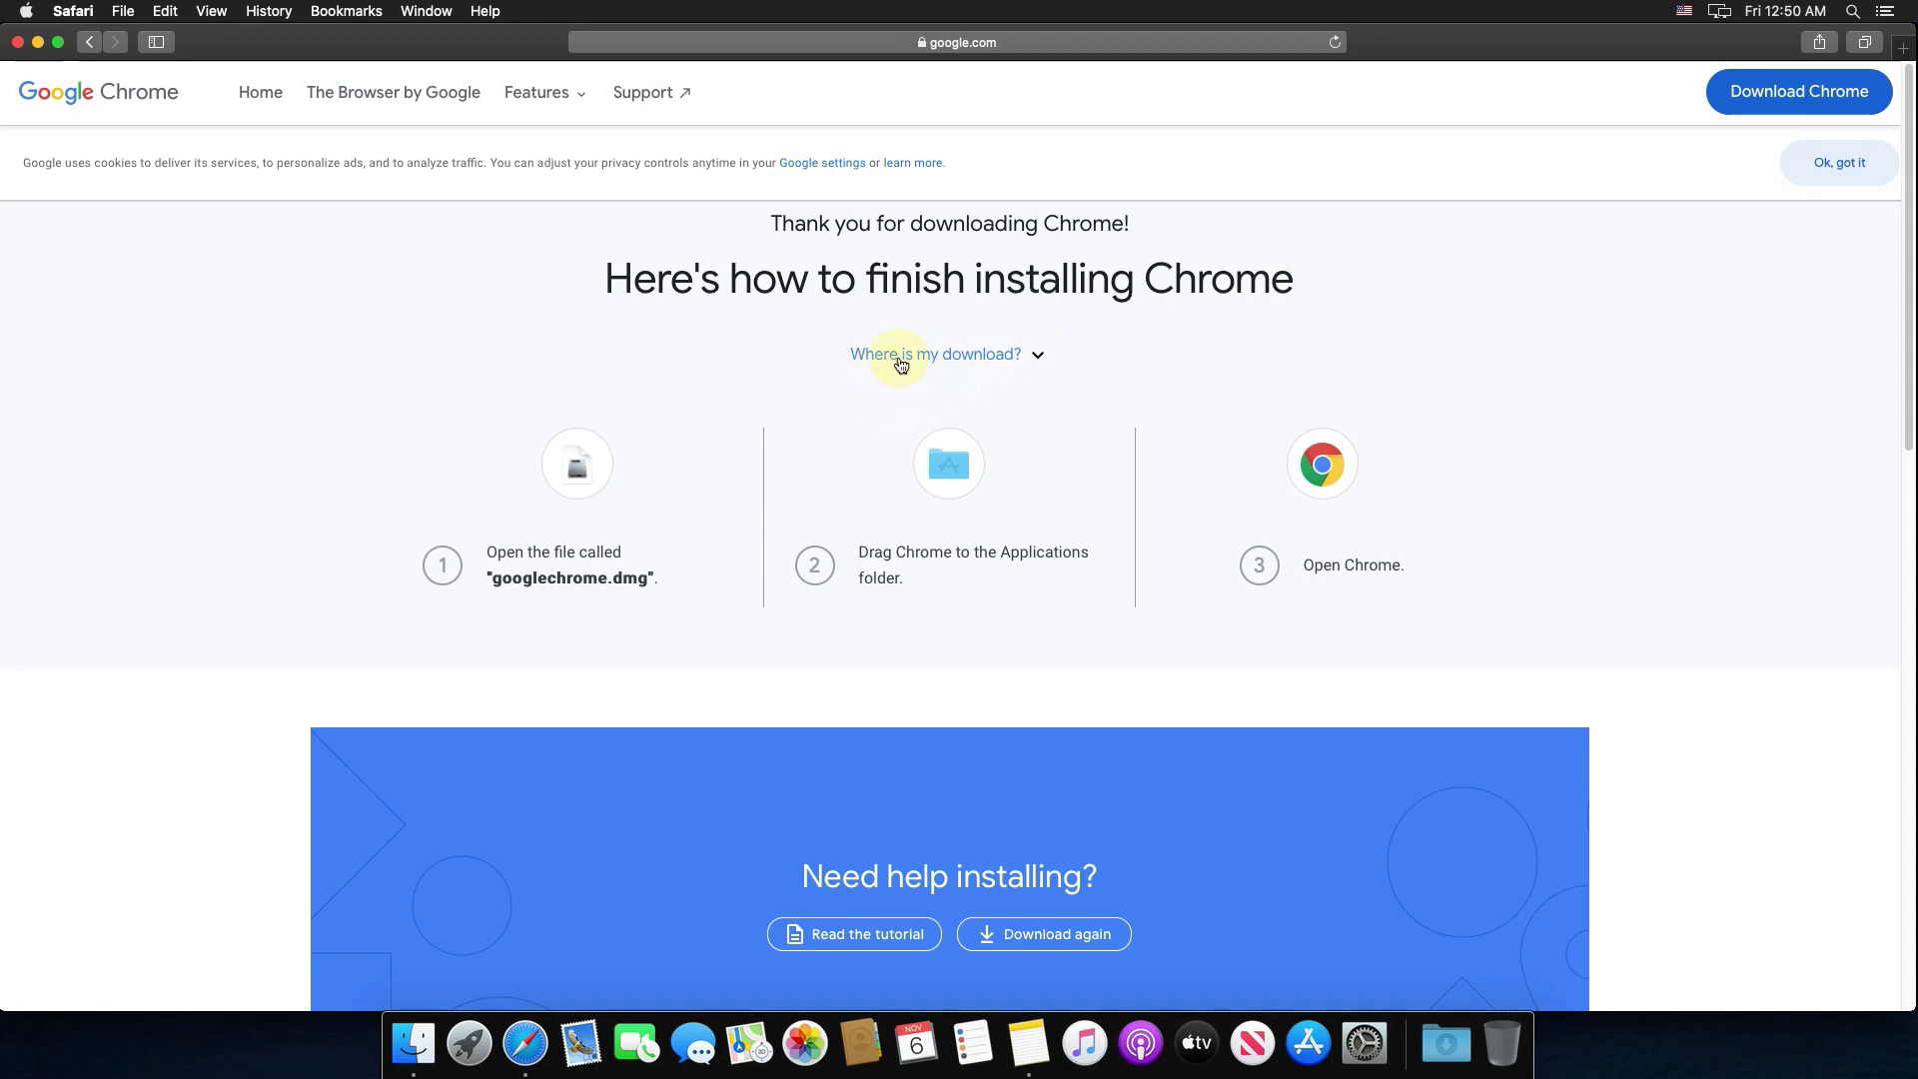
left_click(948, 357)
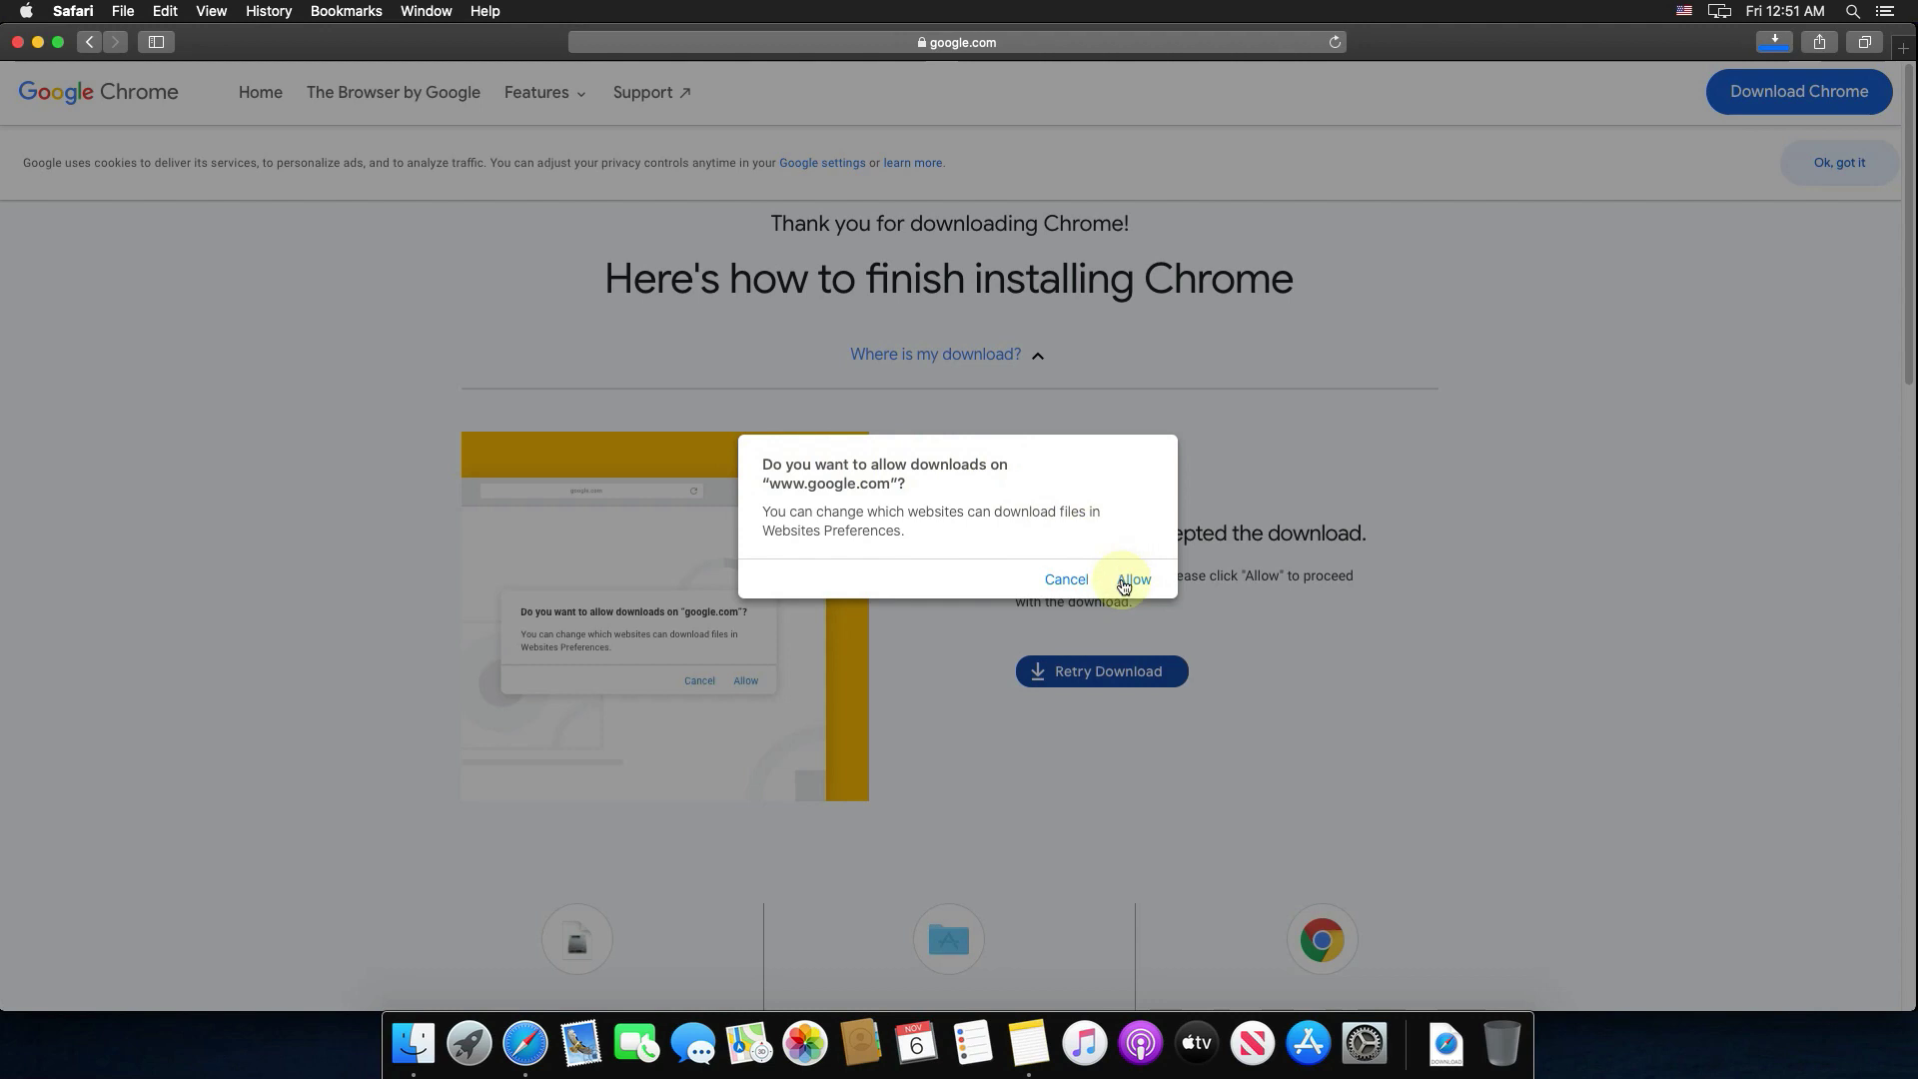
left_click(1124, 581)
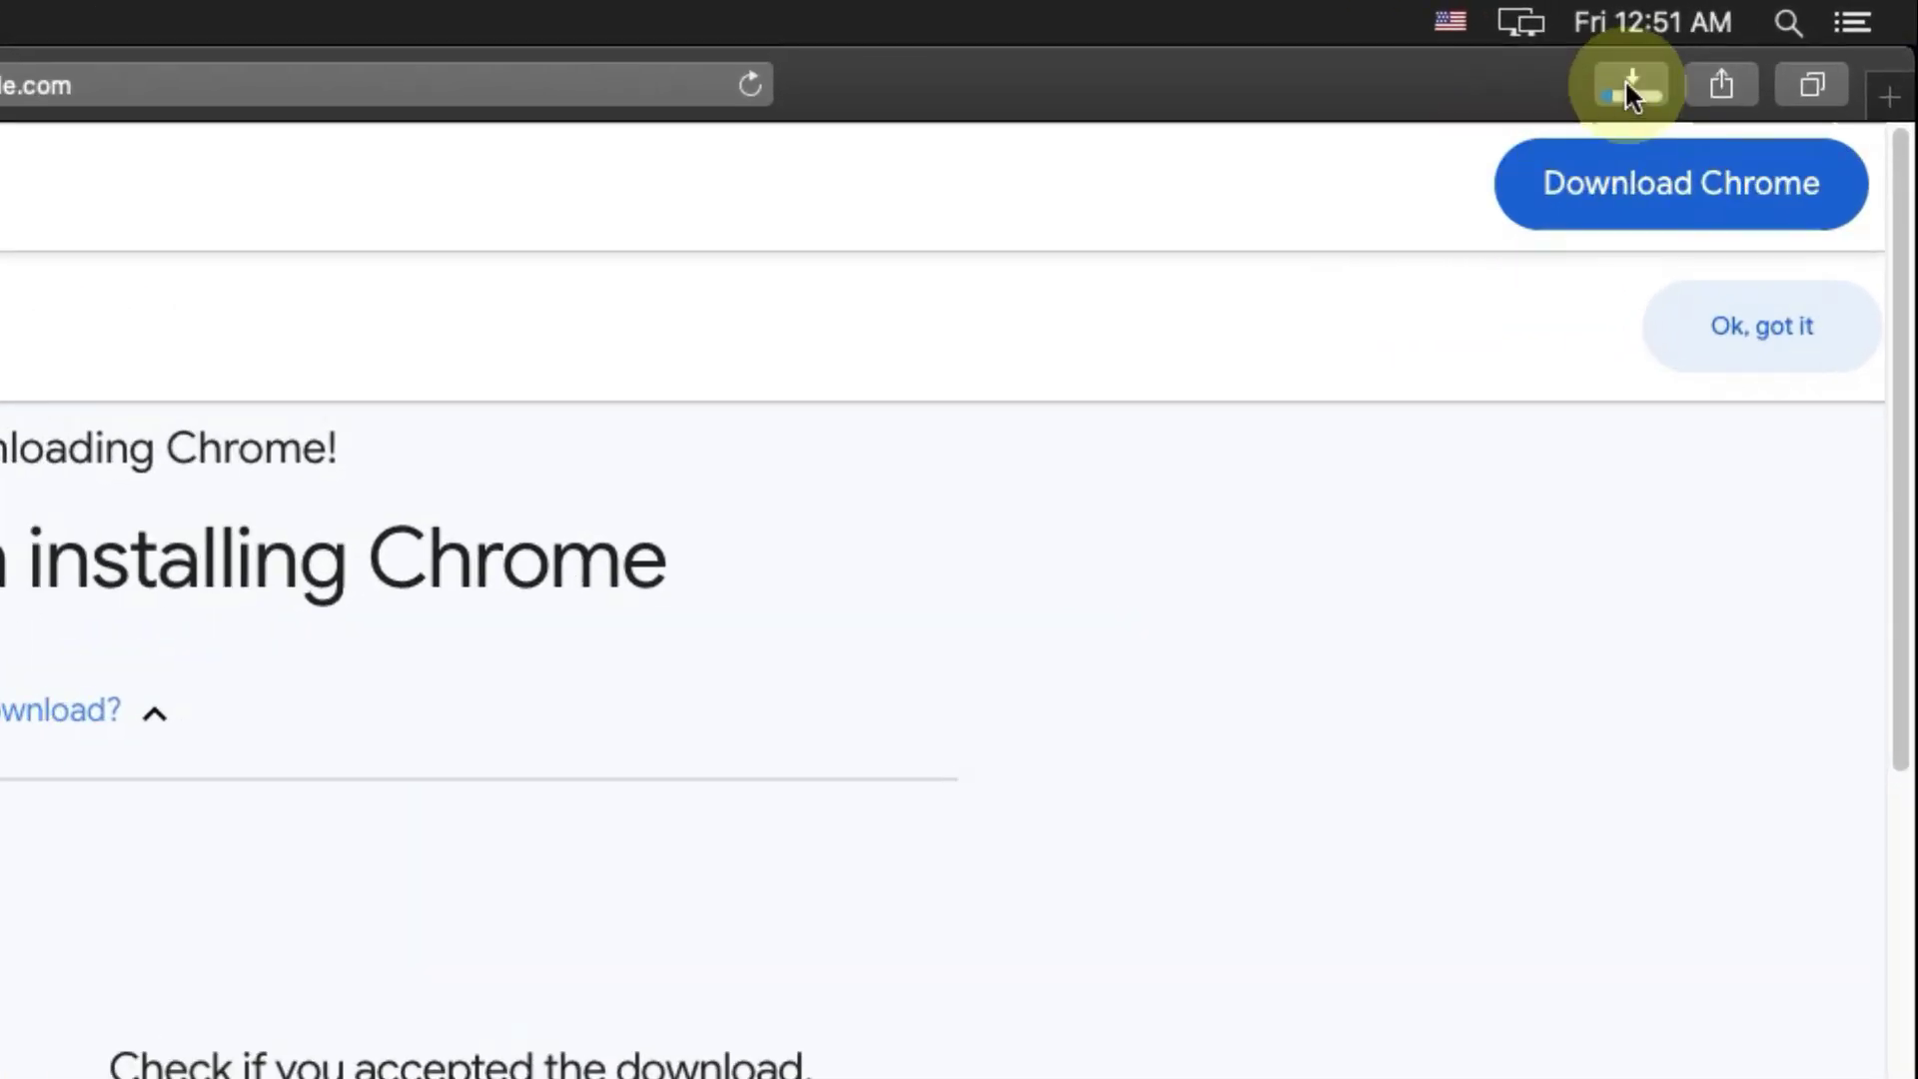
Reveal the downloaded googlechrome.dmg in Finder and open the disk image
left_click(1628, 87)
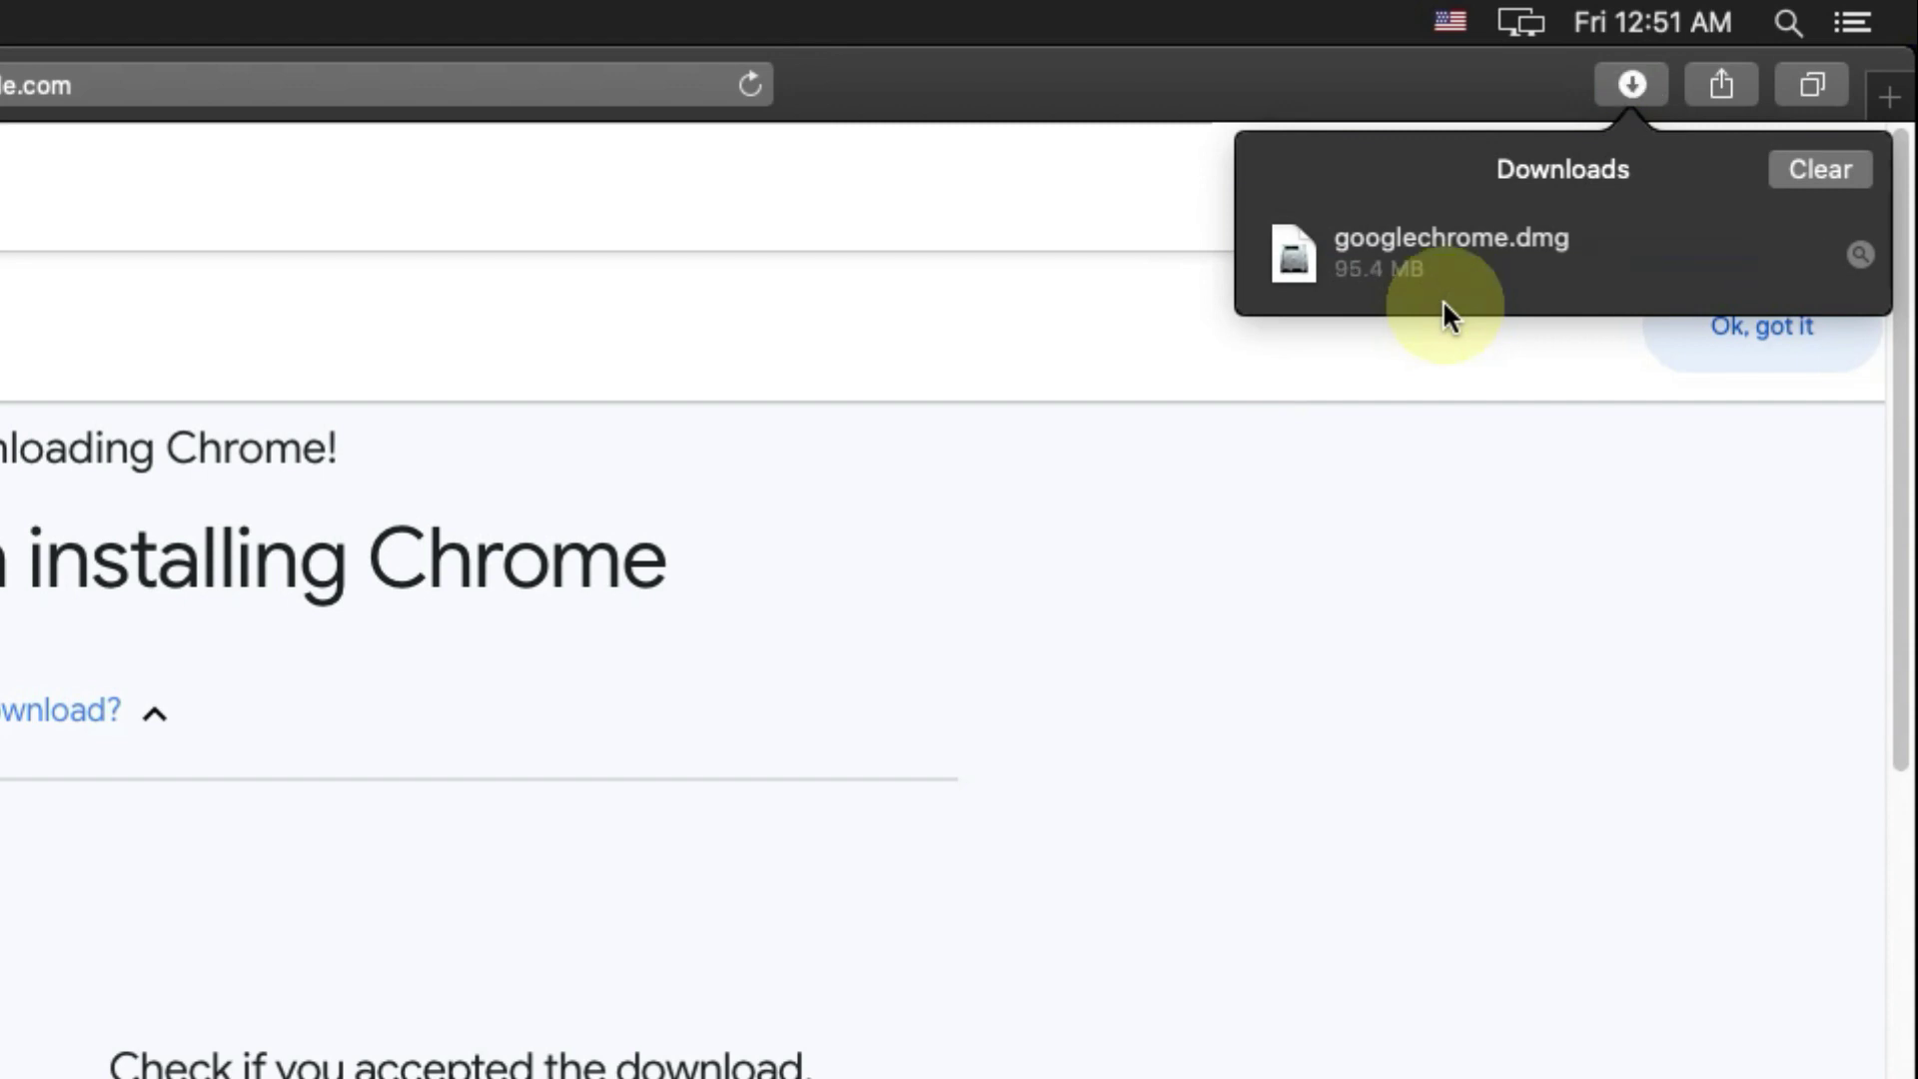
right_click(1418, 259)
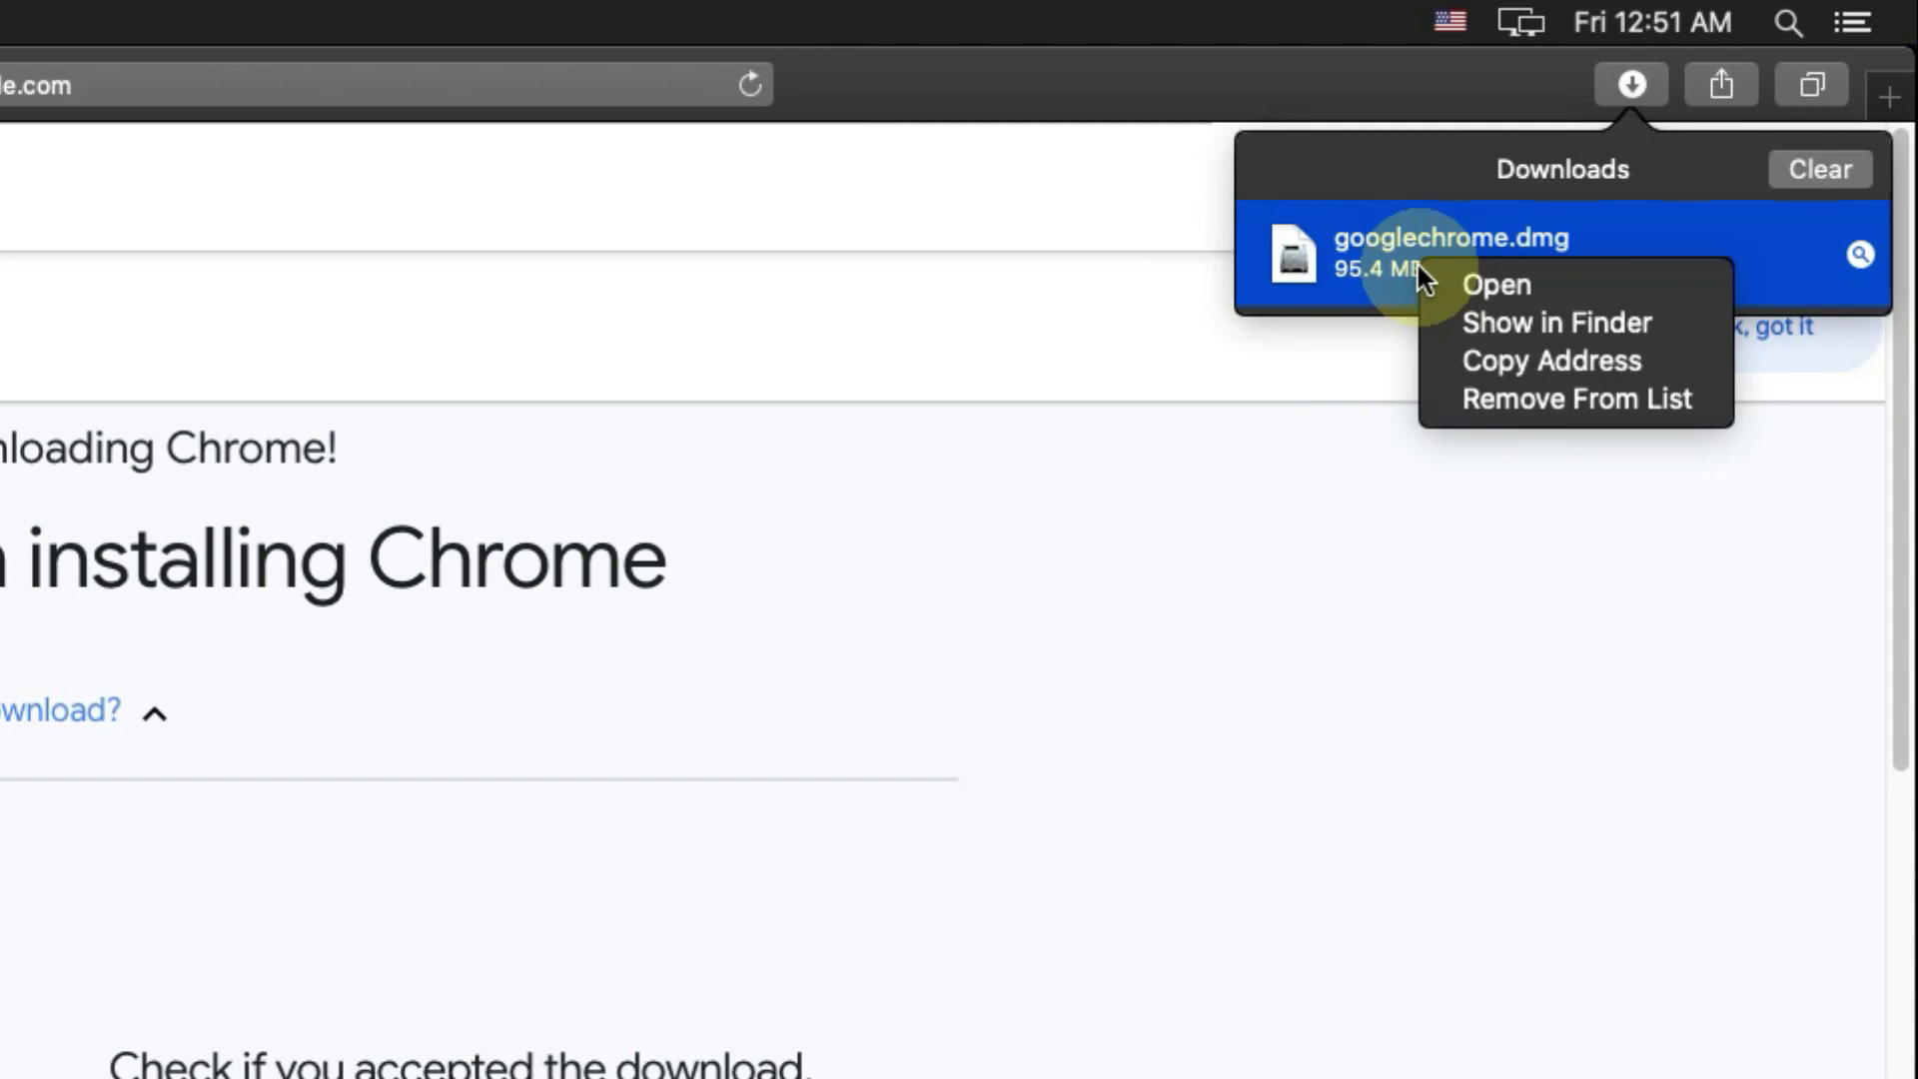
left_click(1485, 322)
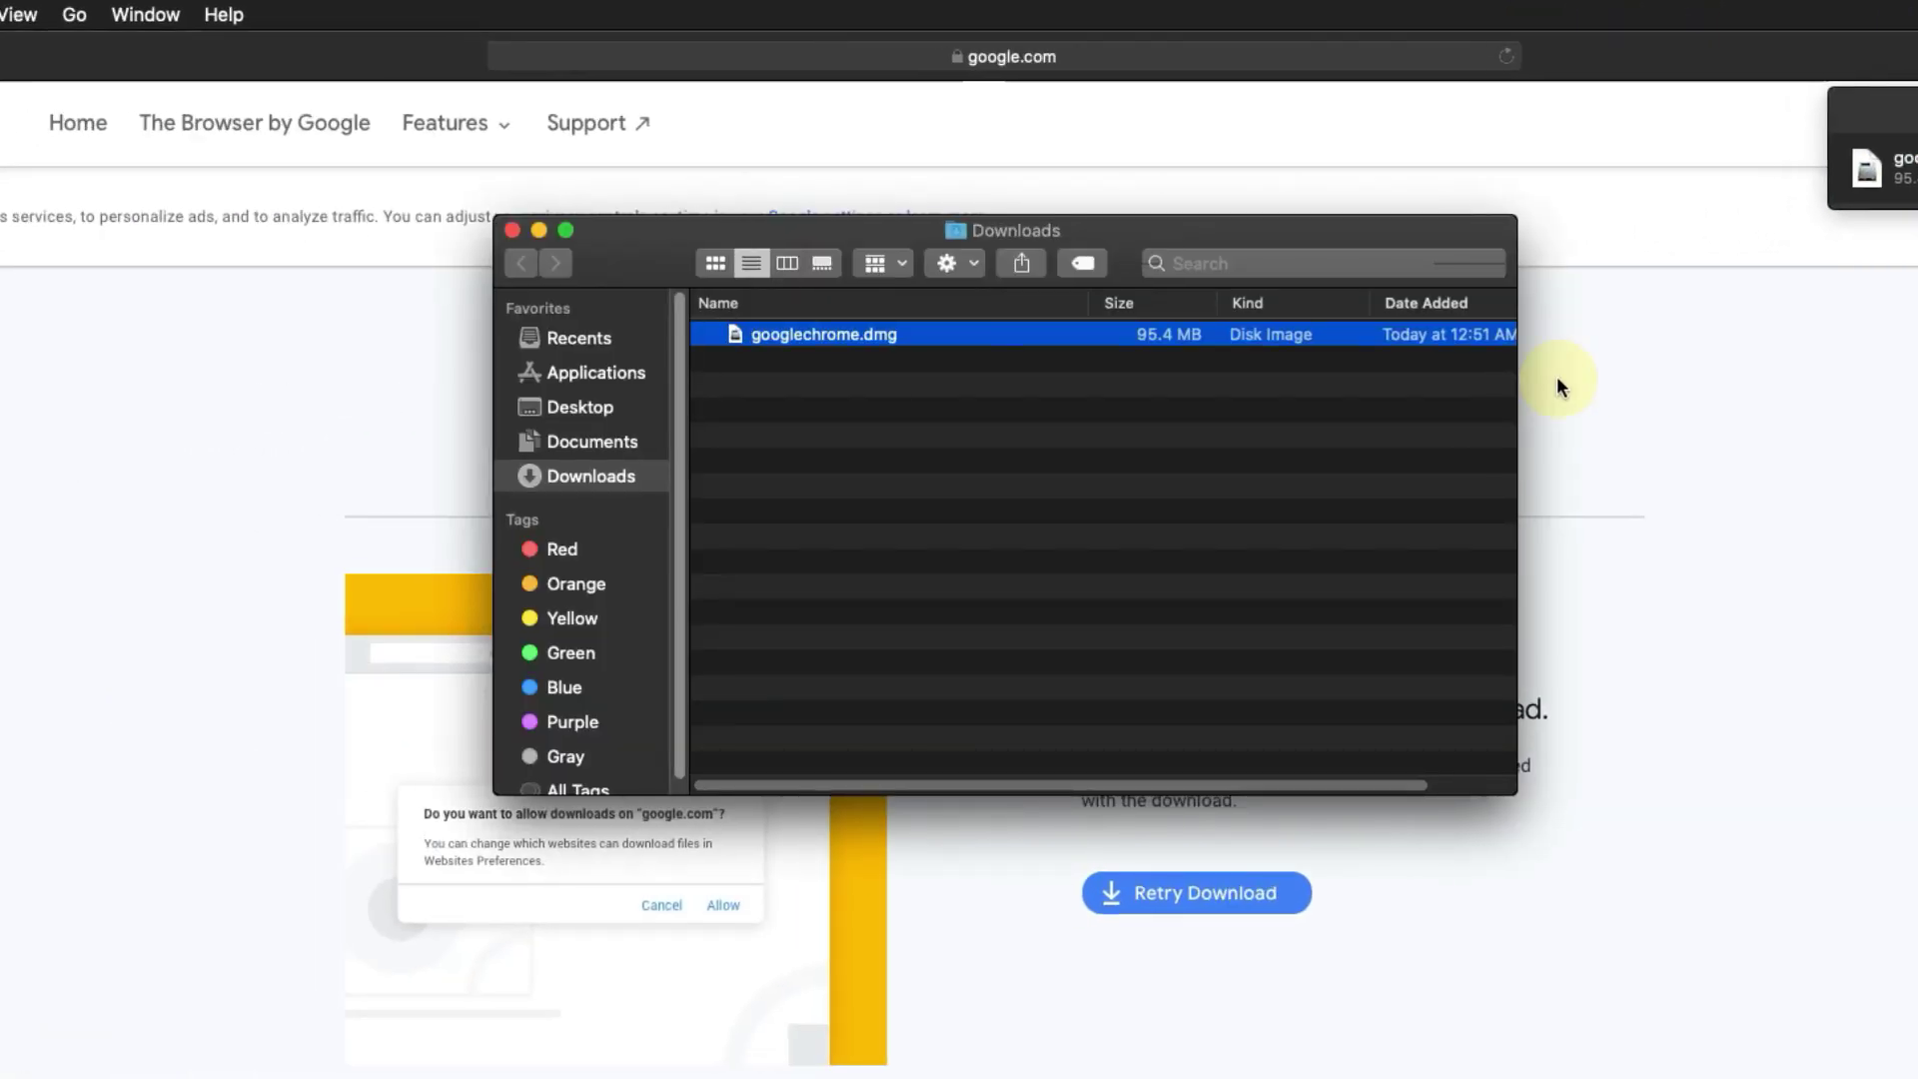
double_click(832, 339)
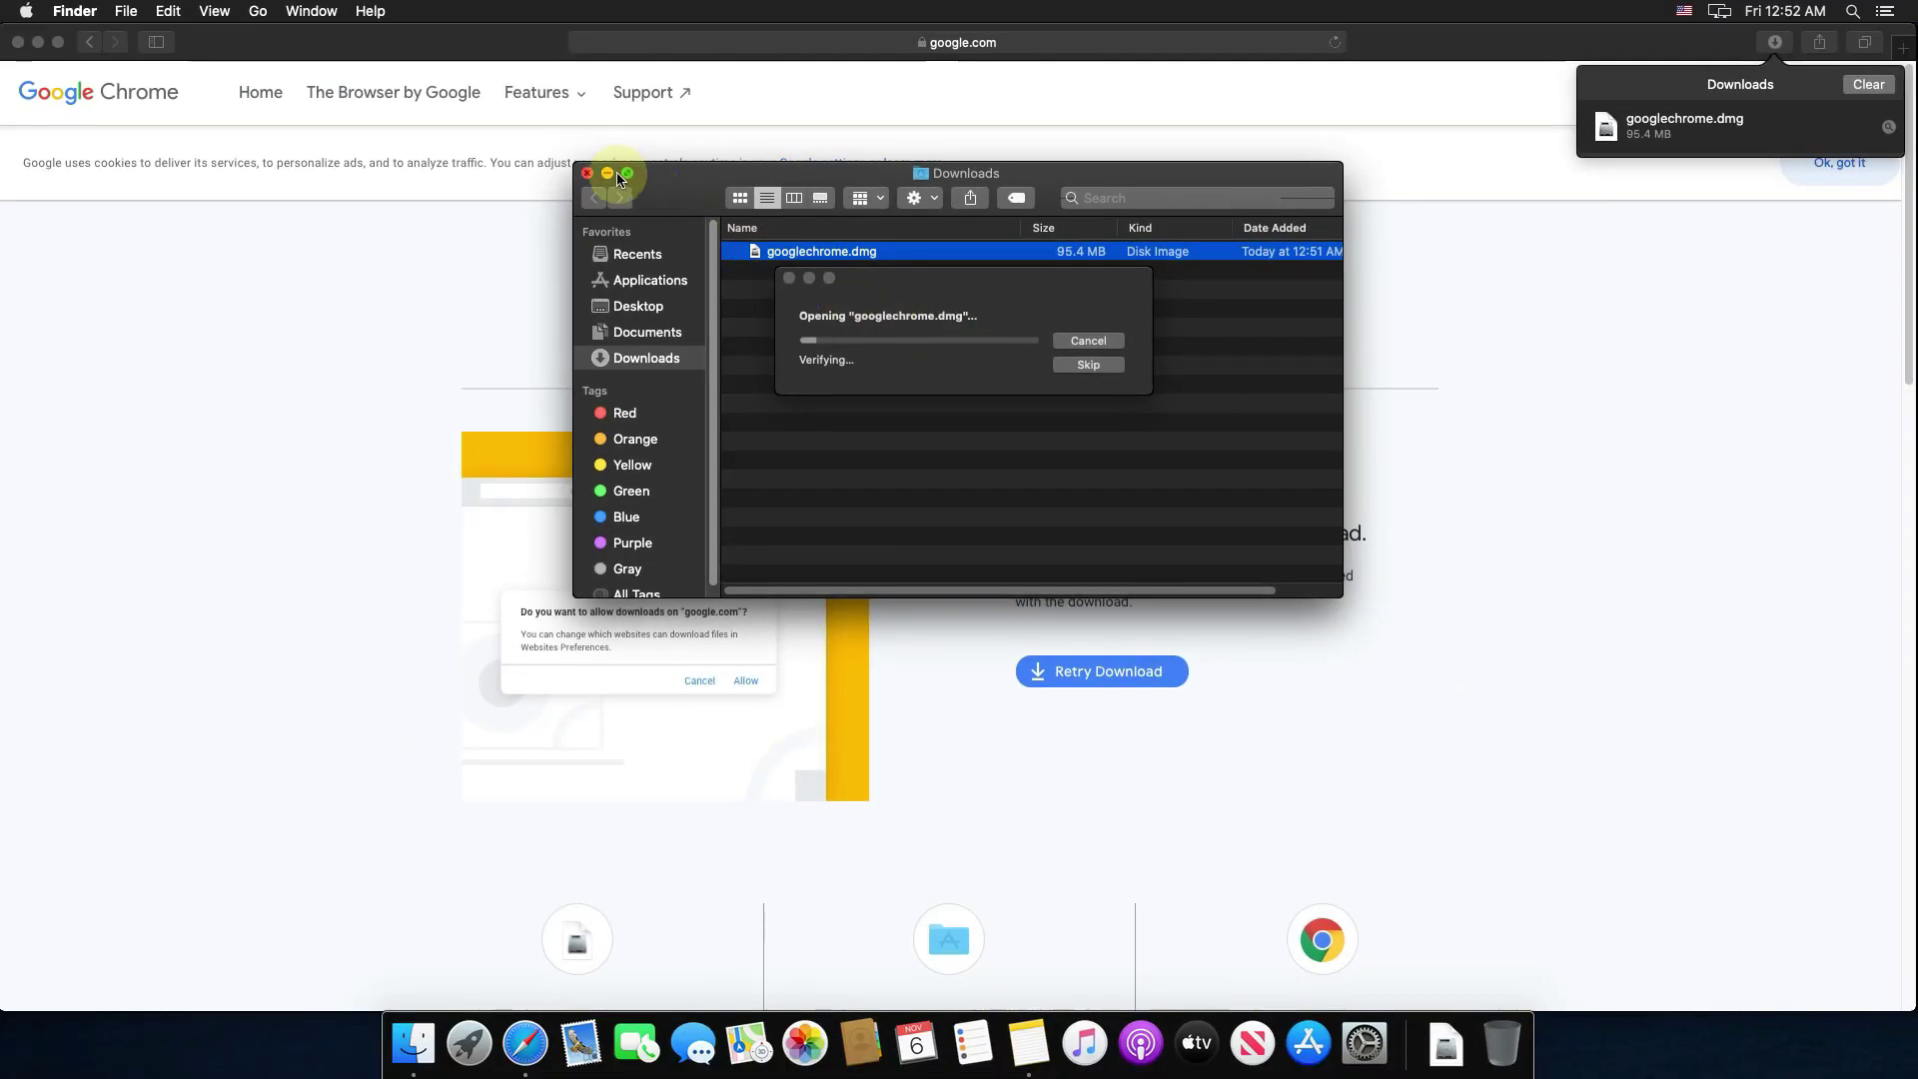
Minimize the Downloads, Safari and Notes windows to clear the desktop
left_click(528, 231)
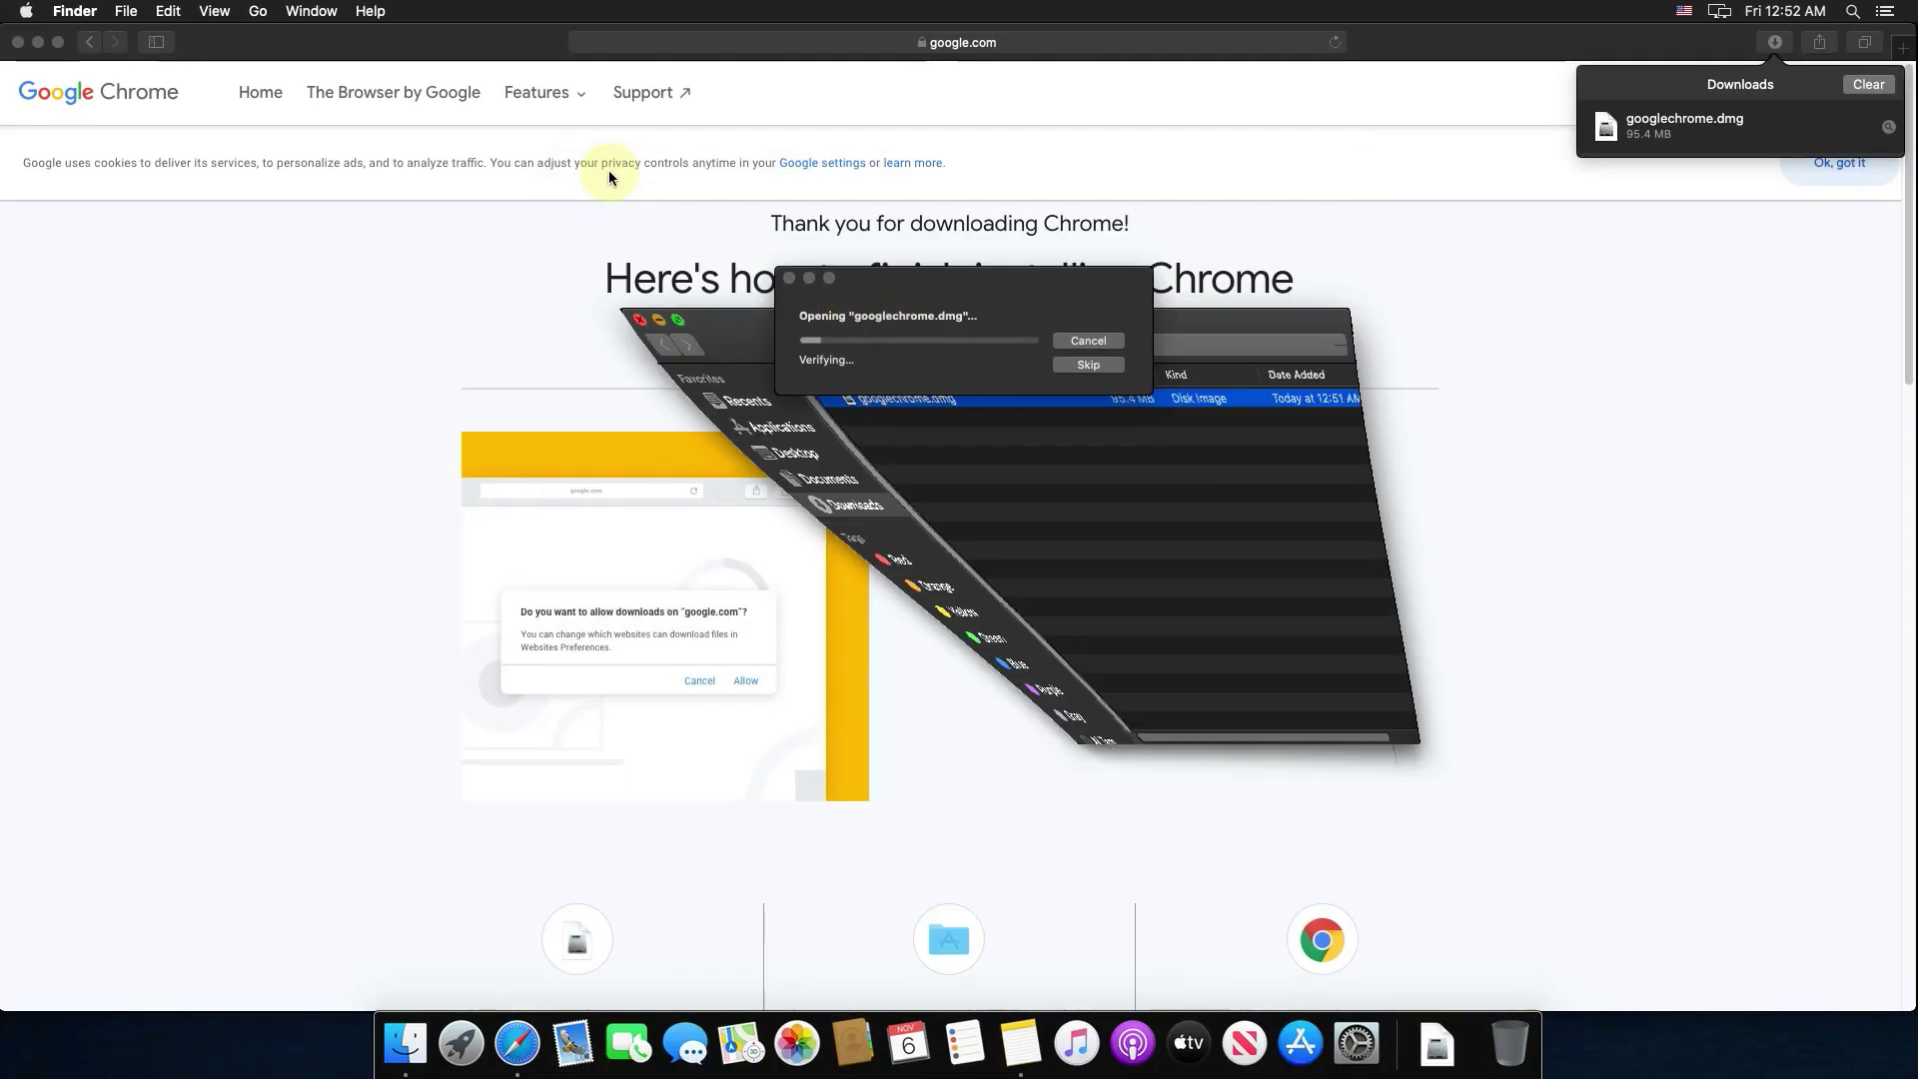
left_click(38, 42)
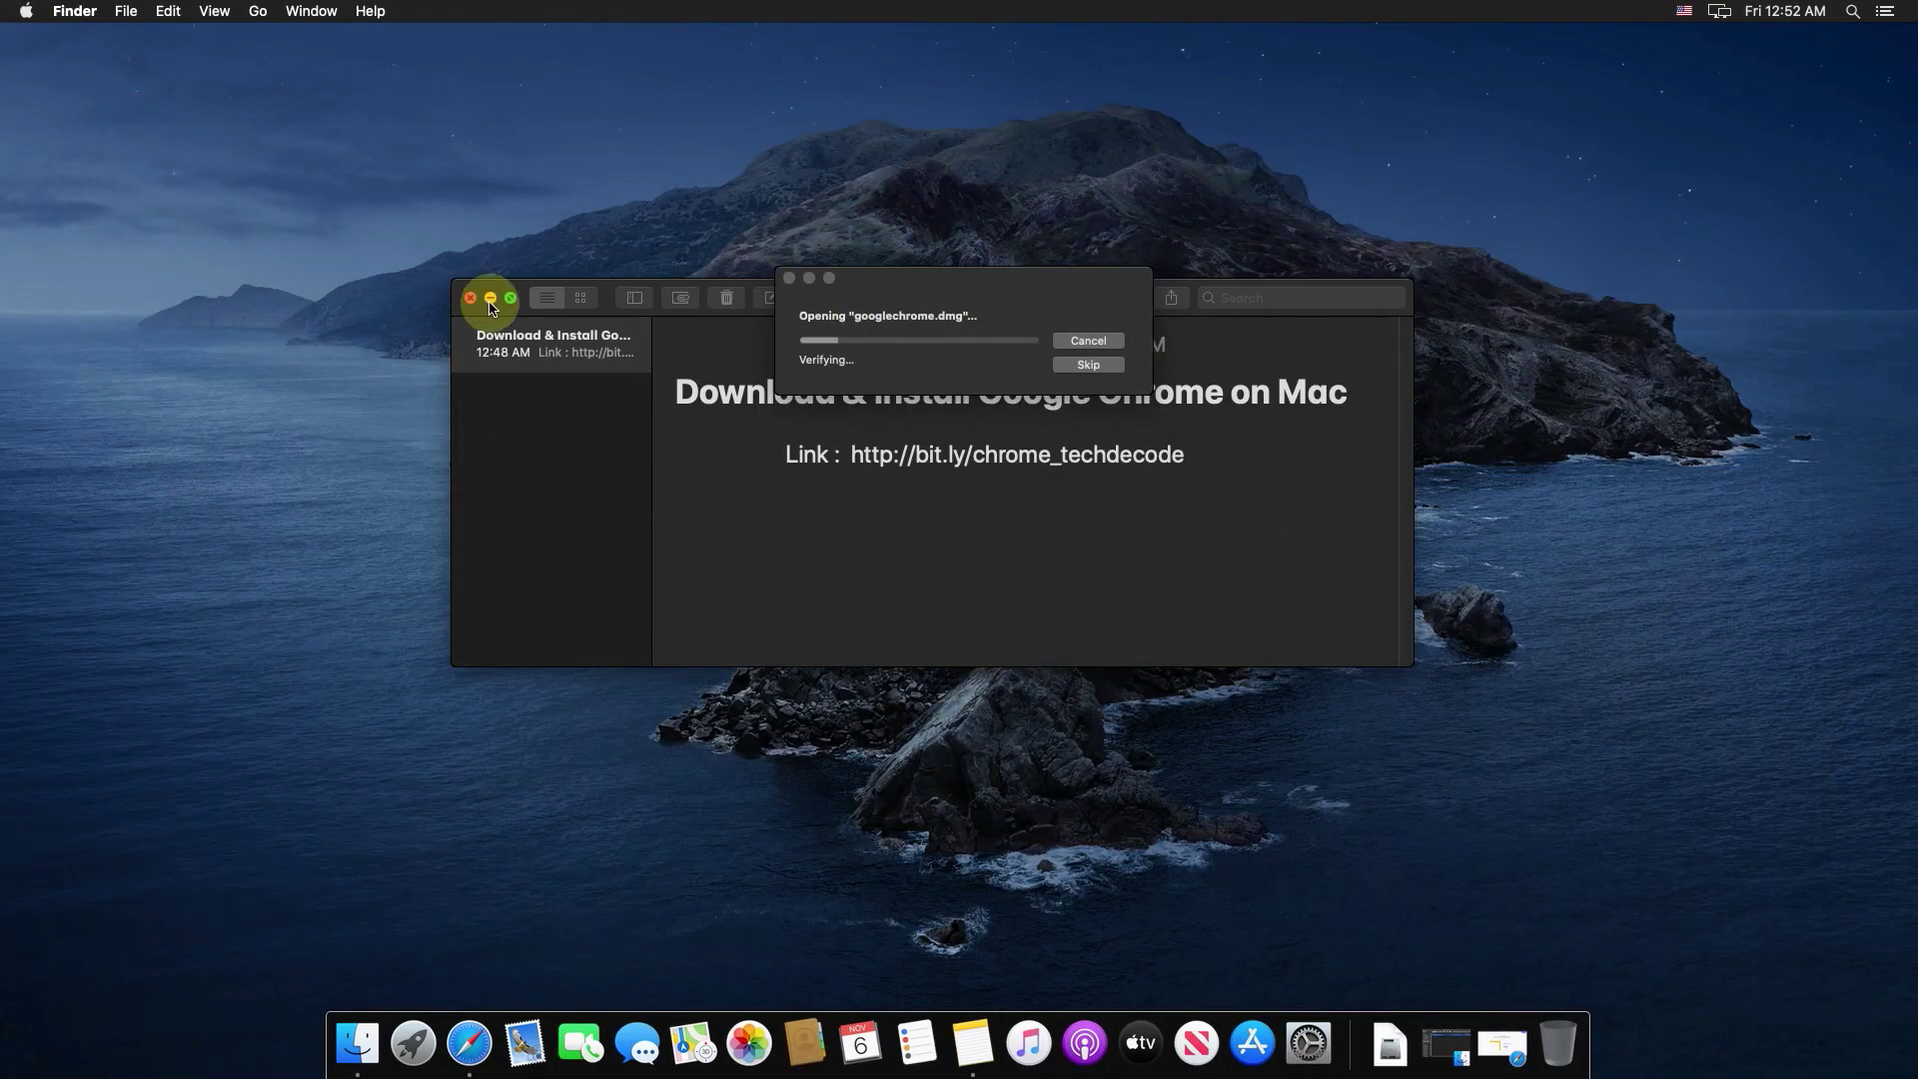
left_click(490, 302)
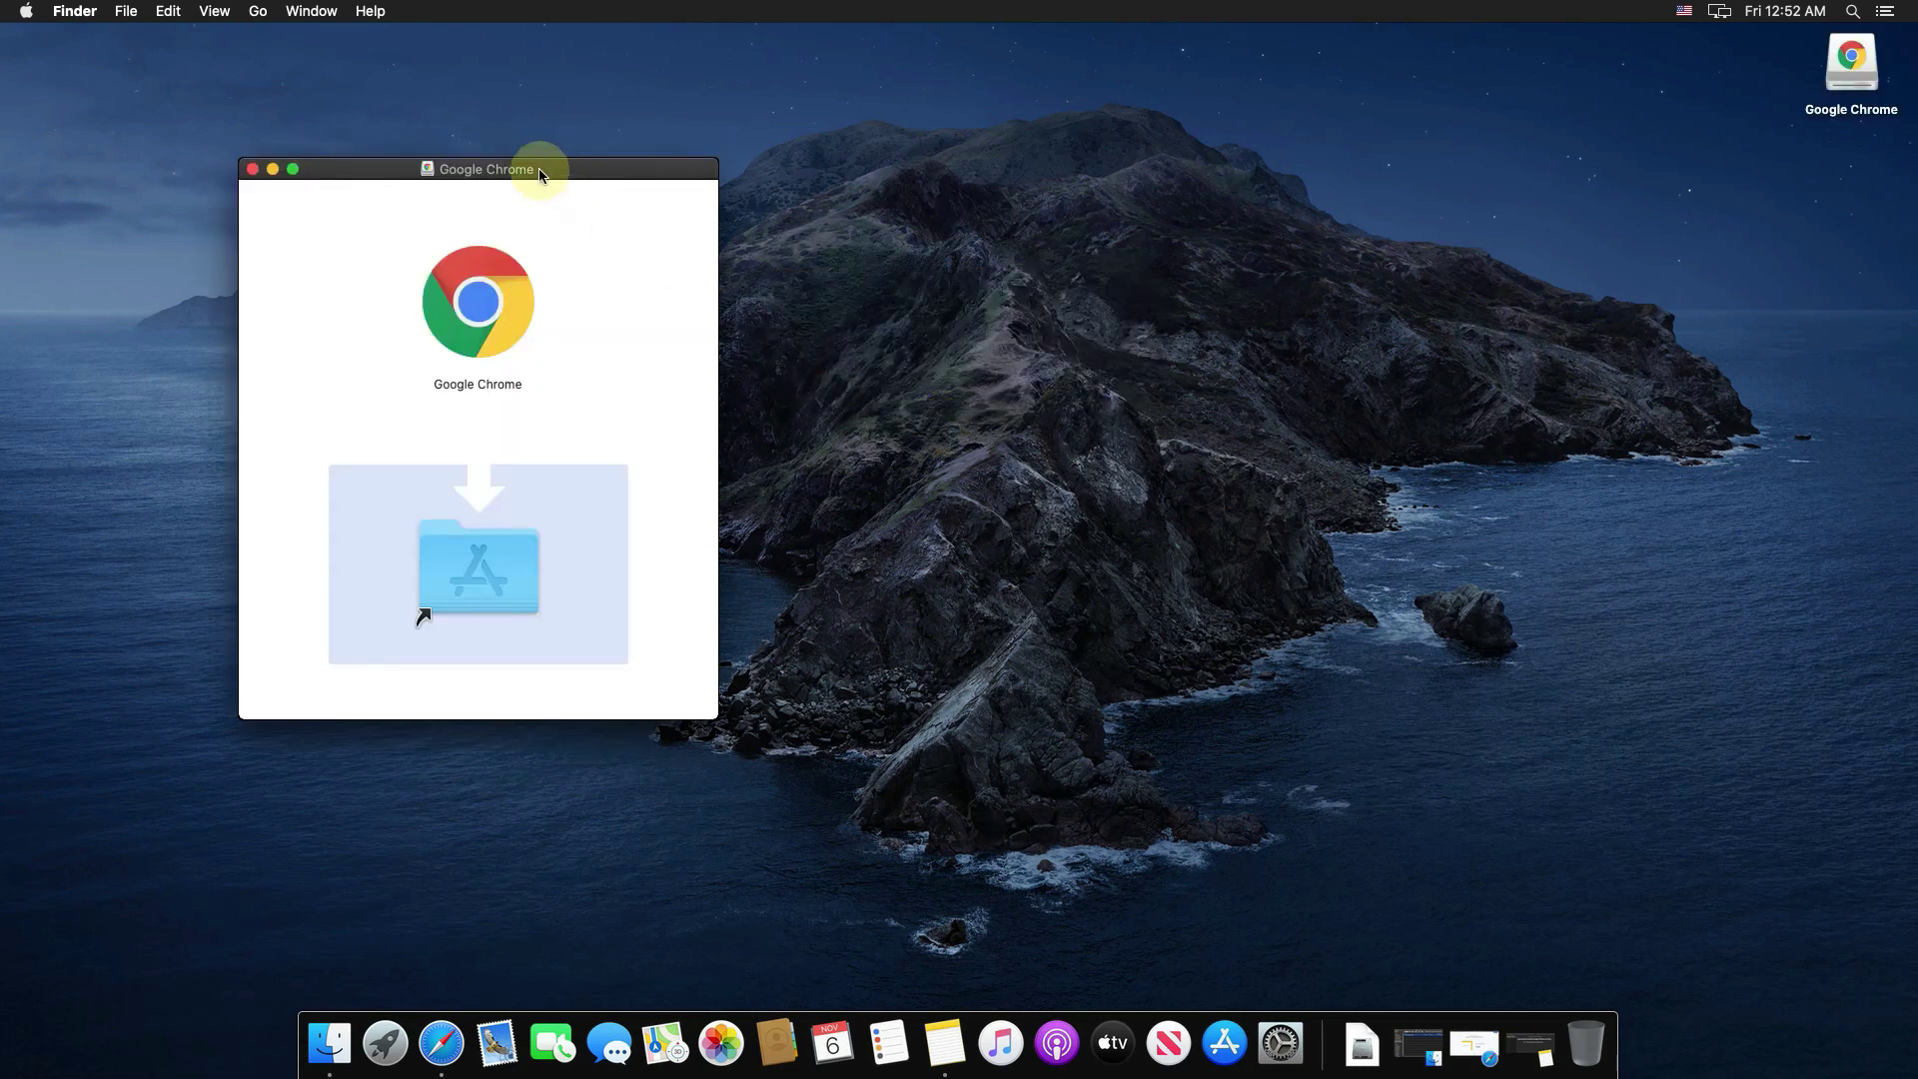
Install Google Chrome by copying it to the Applications folder, and select the copied app with the Applications window moved off the installer
left_click_drag(498, 319, 488, 557)
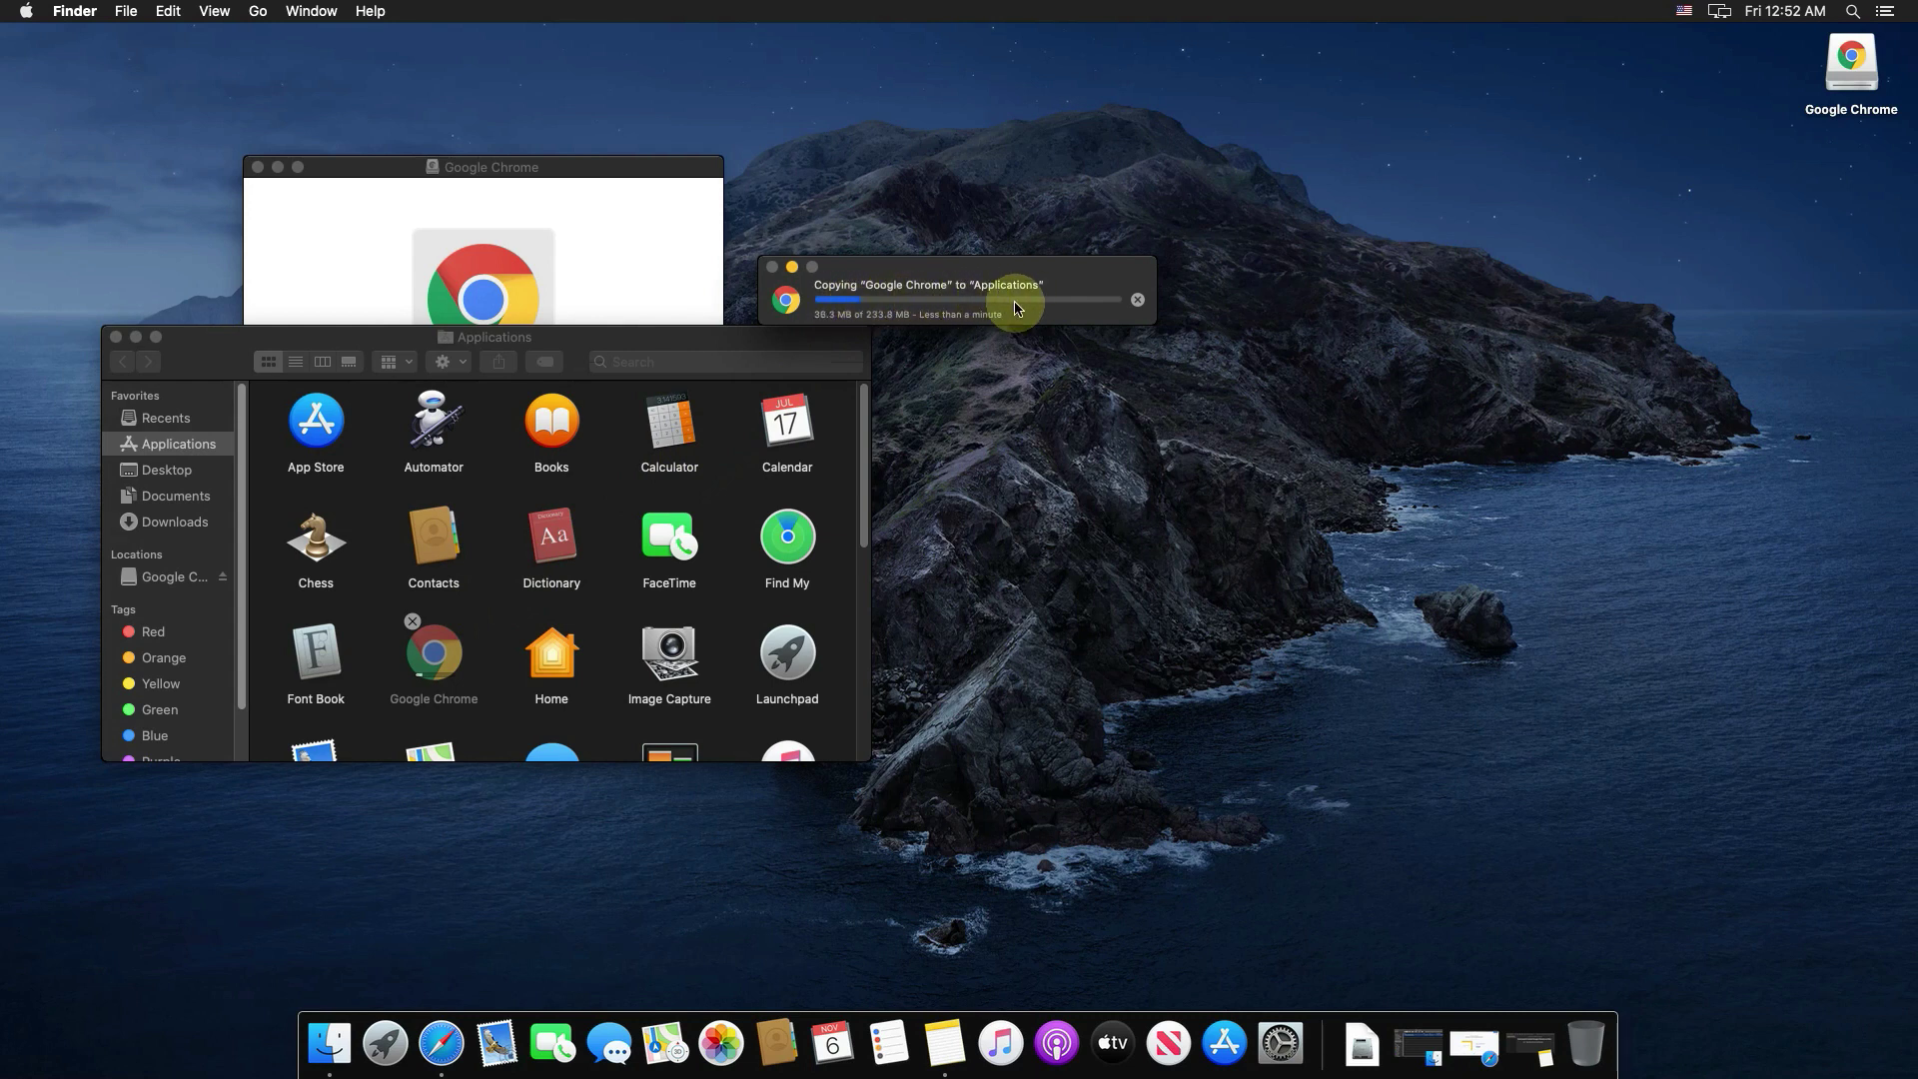
left_click_drag(624, 342, 1299, 405)
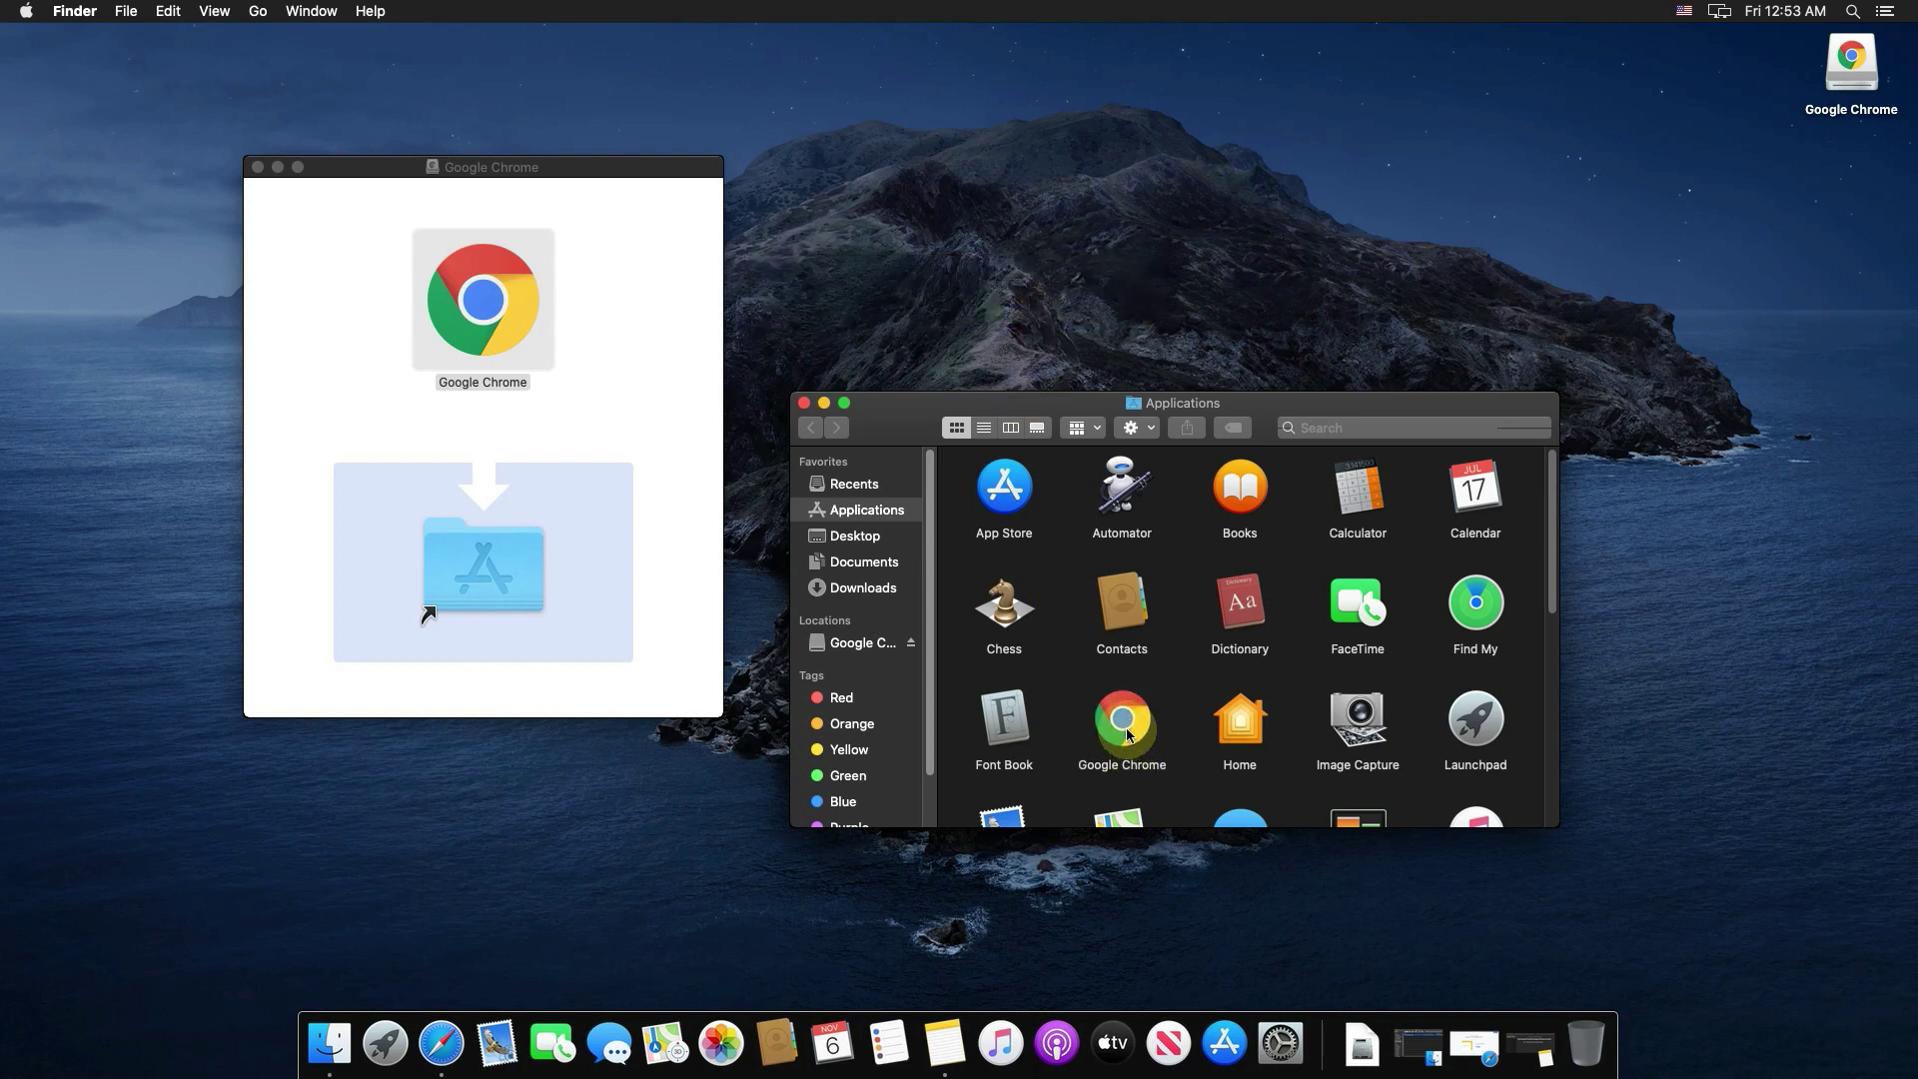
left_click(1128, 736)
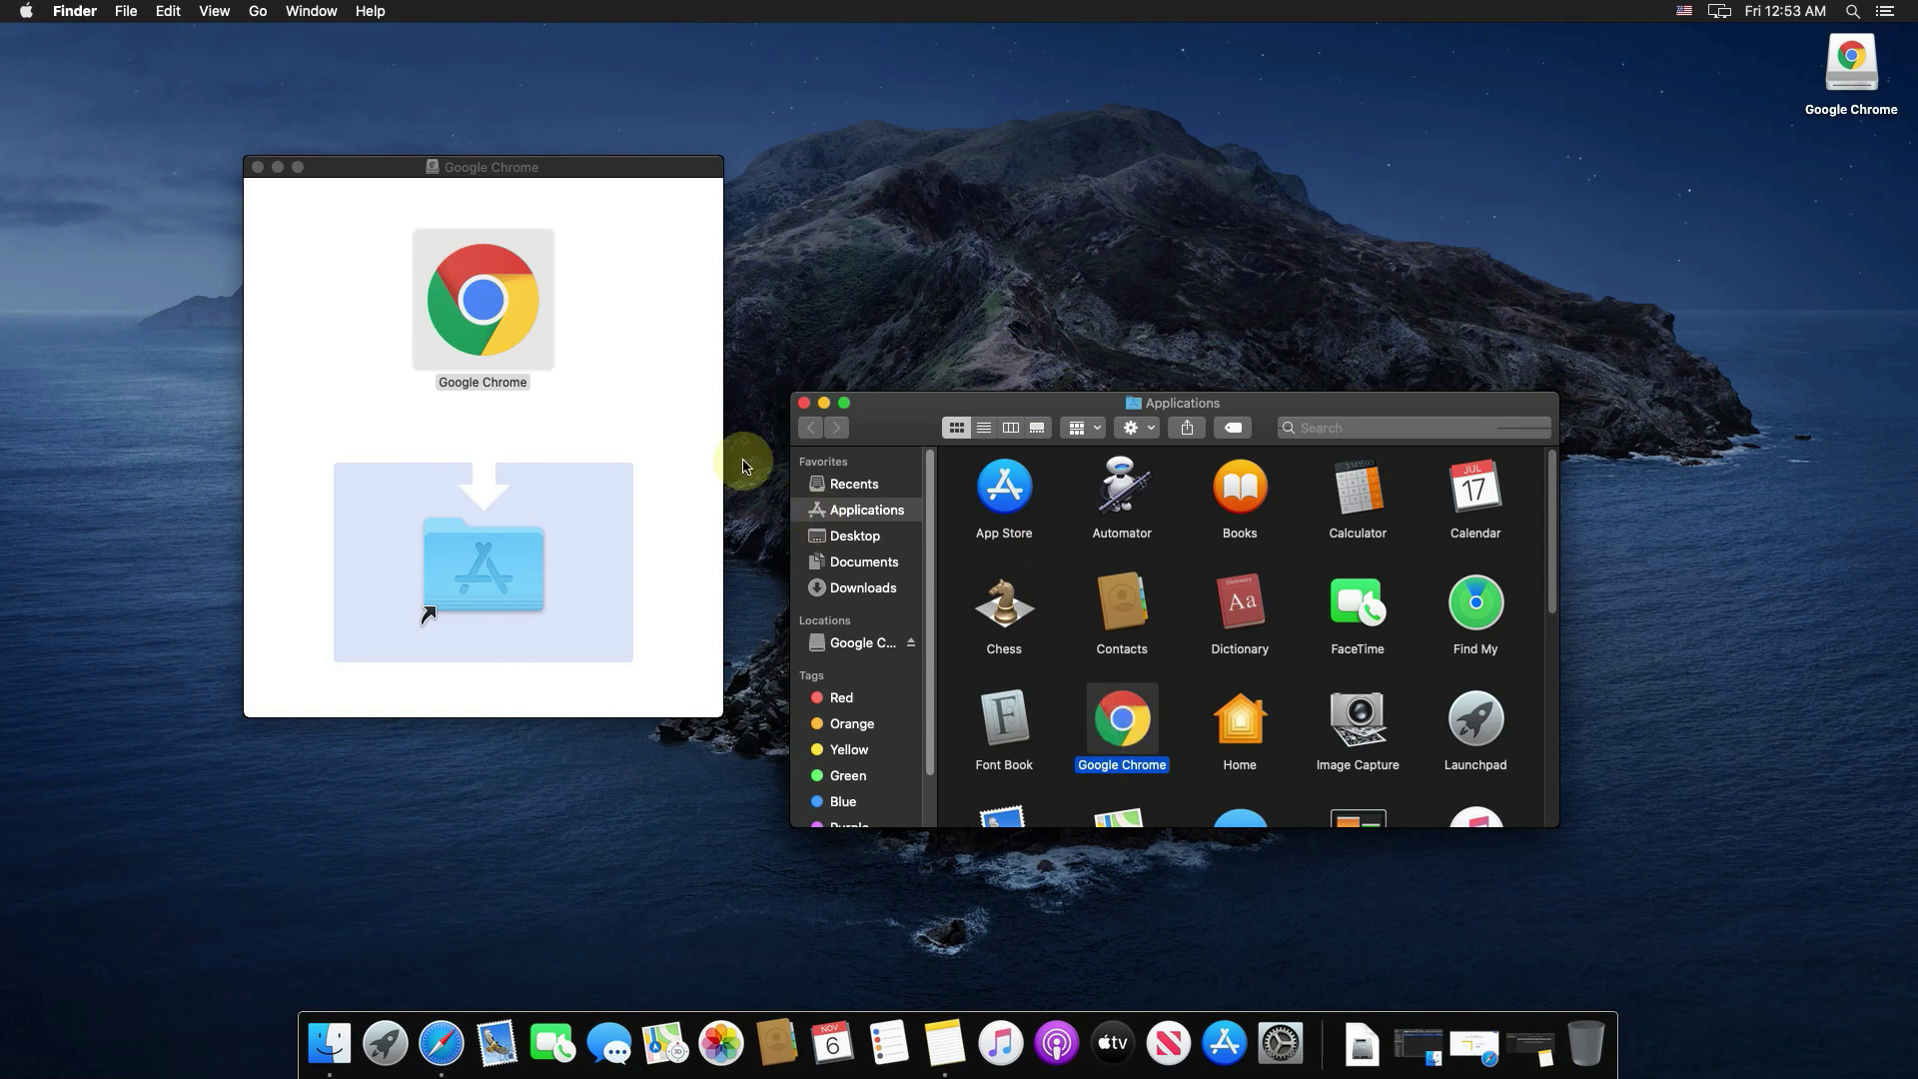
Close the Google Chrome installer window and eject the Google Chrome disk image from the desktop
left_click(257, 167)
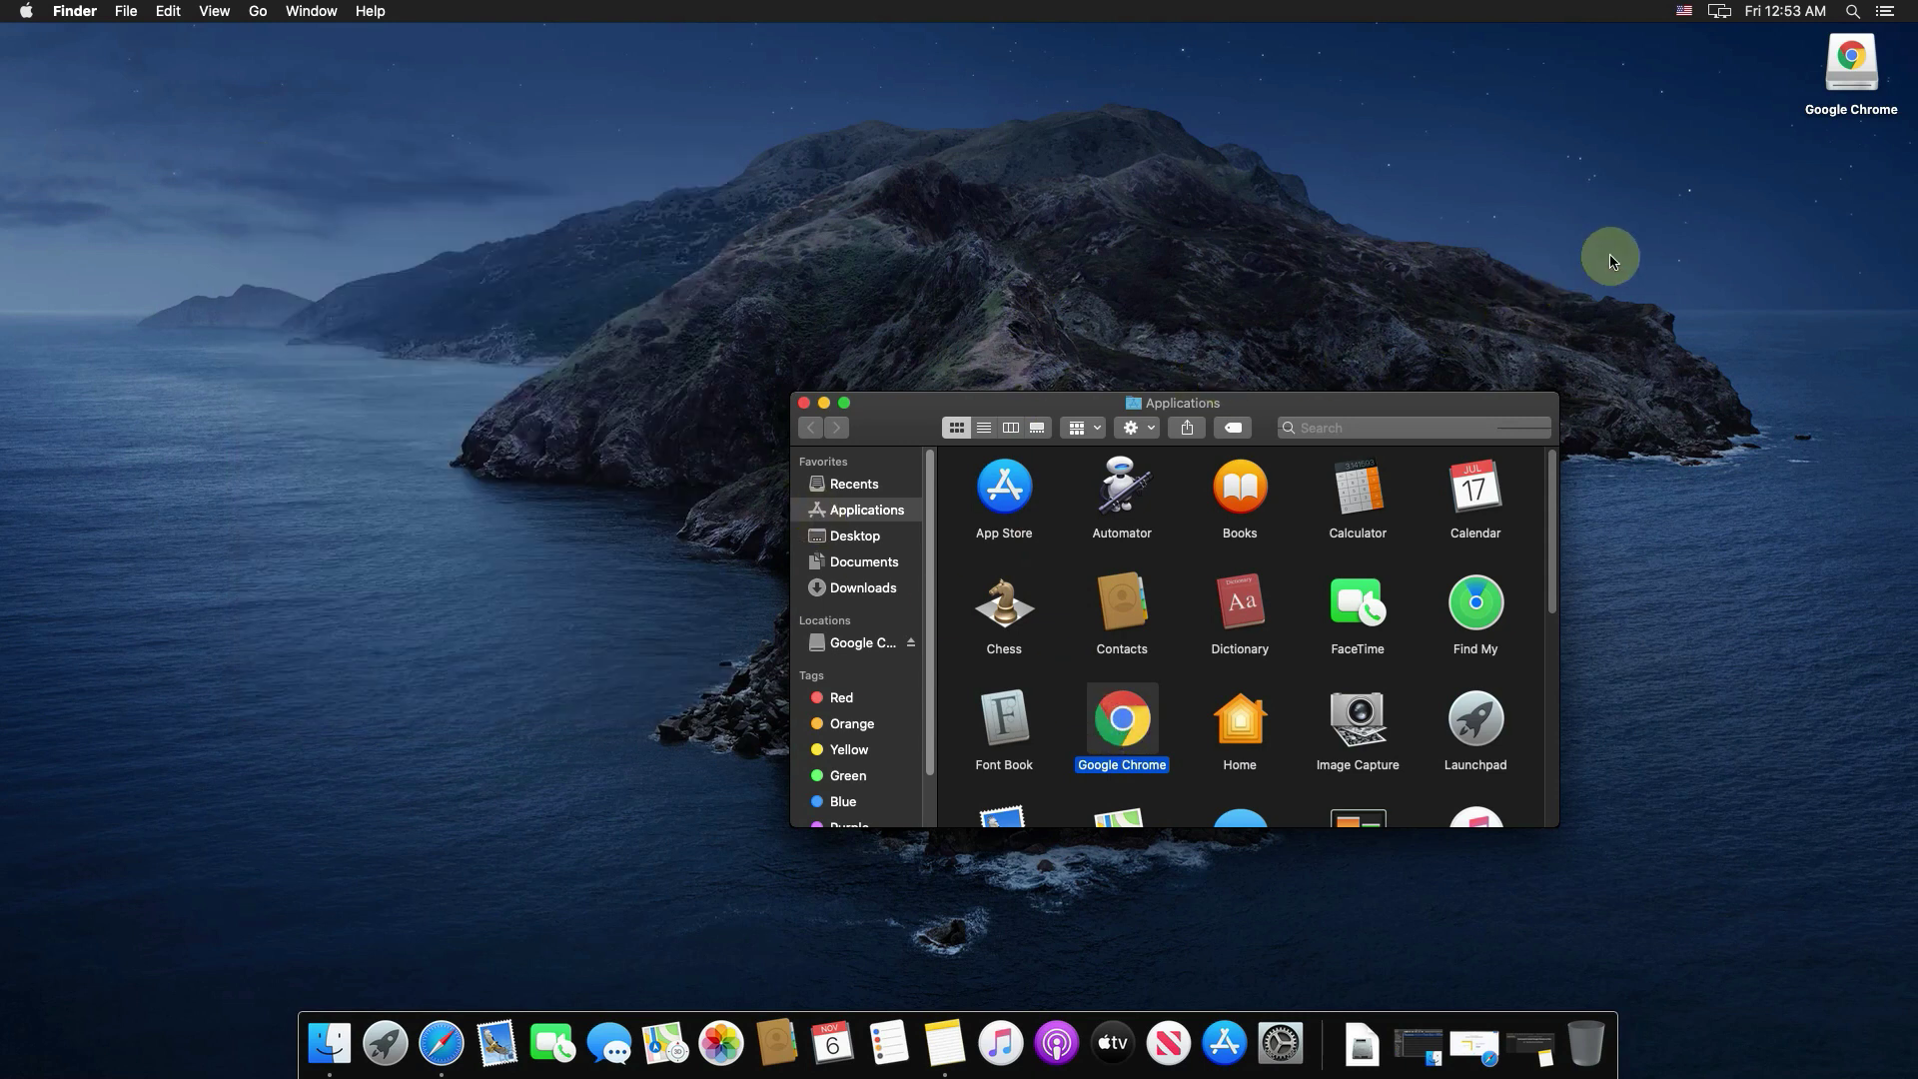
left_click(1820, 113)
left_click(1847, 93)
right_click(1841, 95)
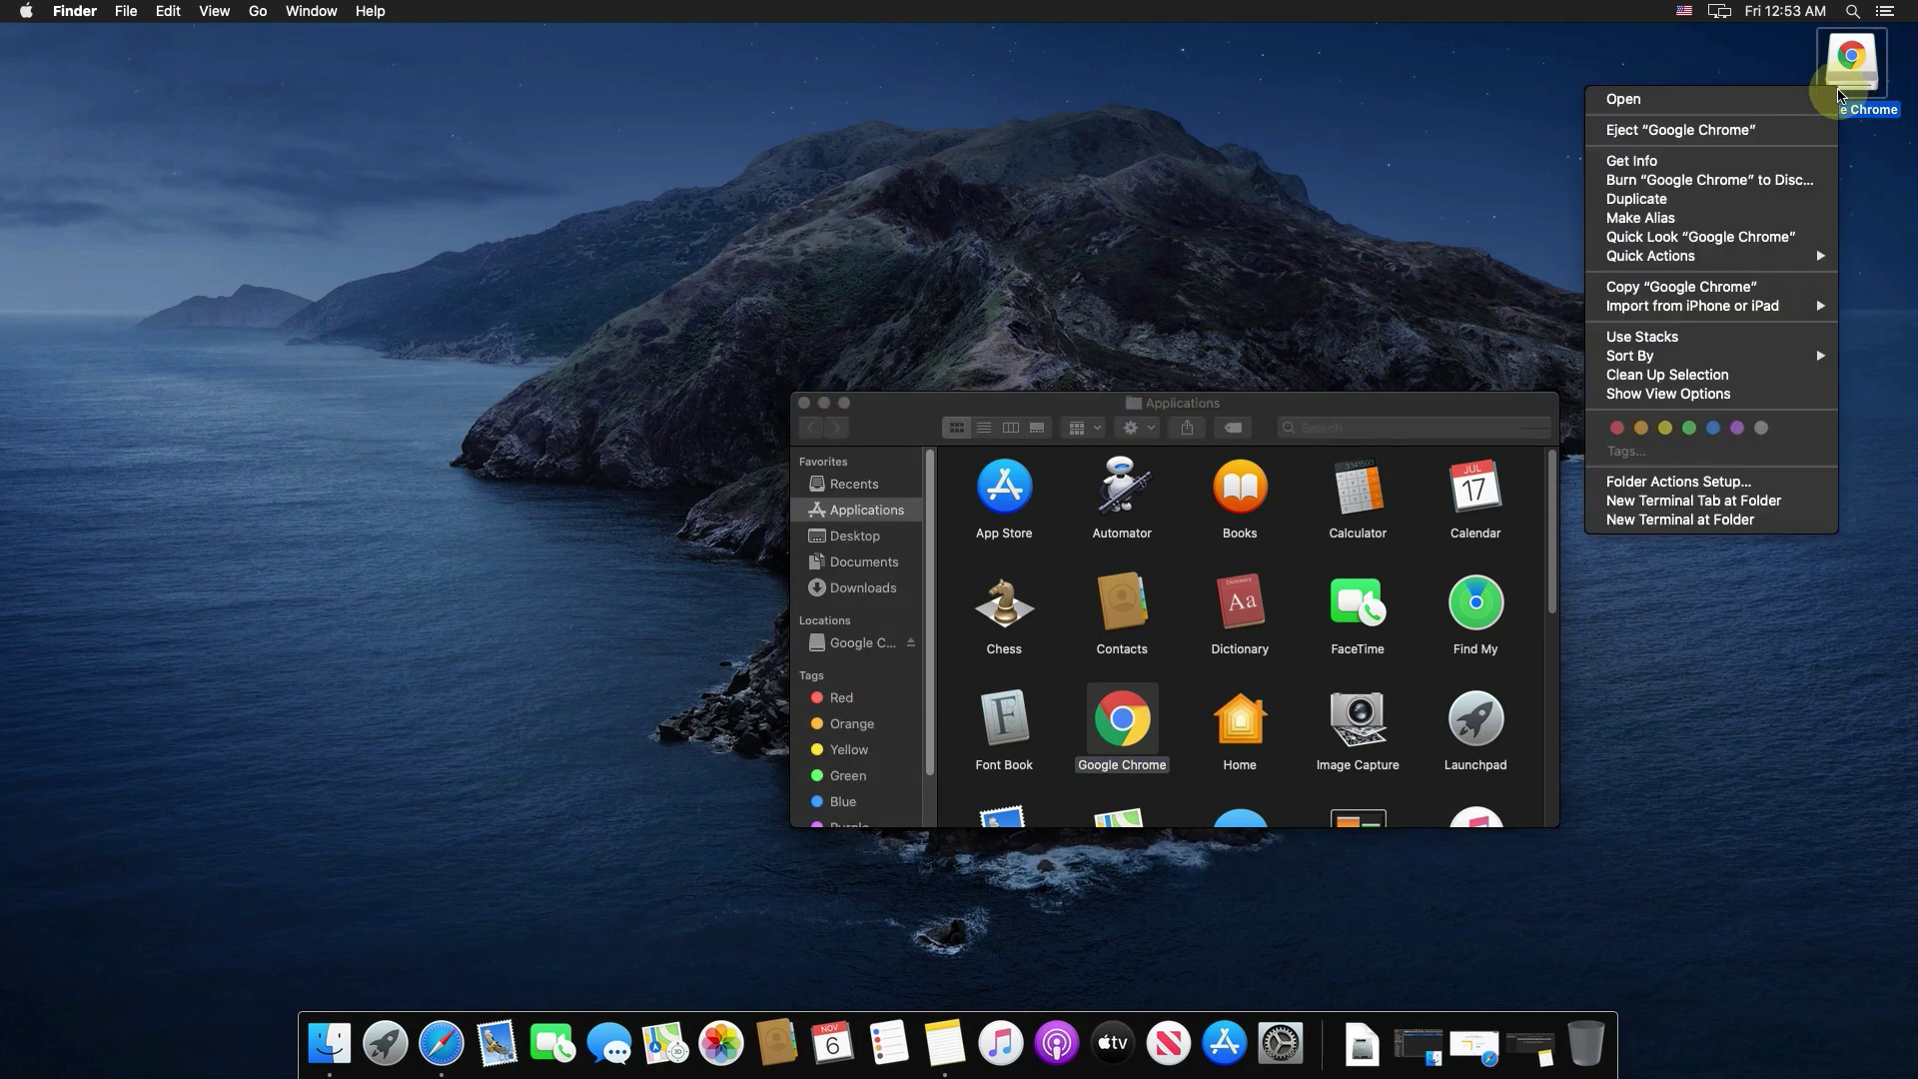
left_click(1691, 131)
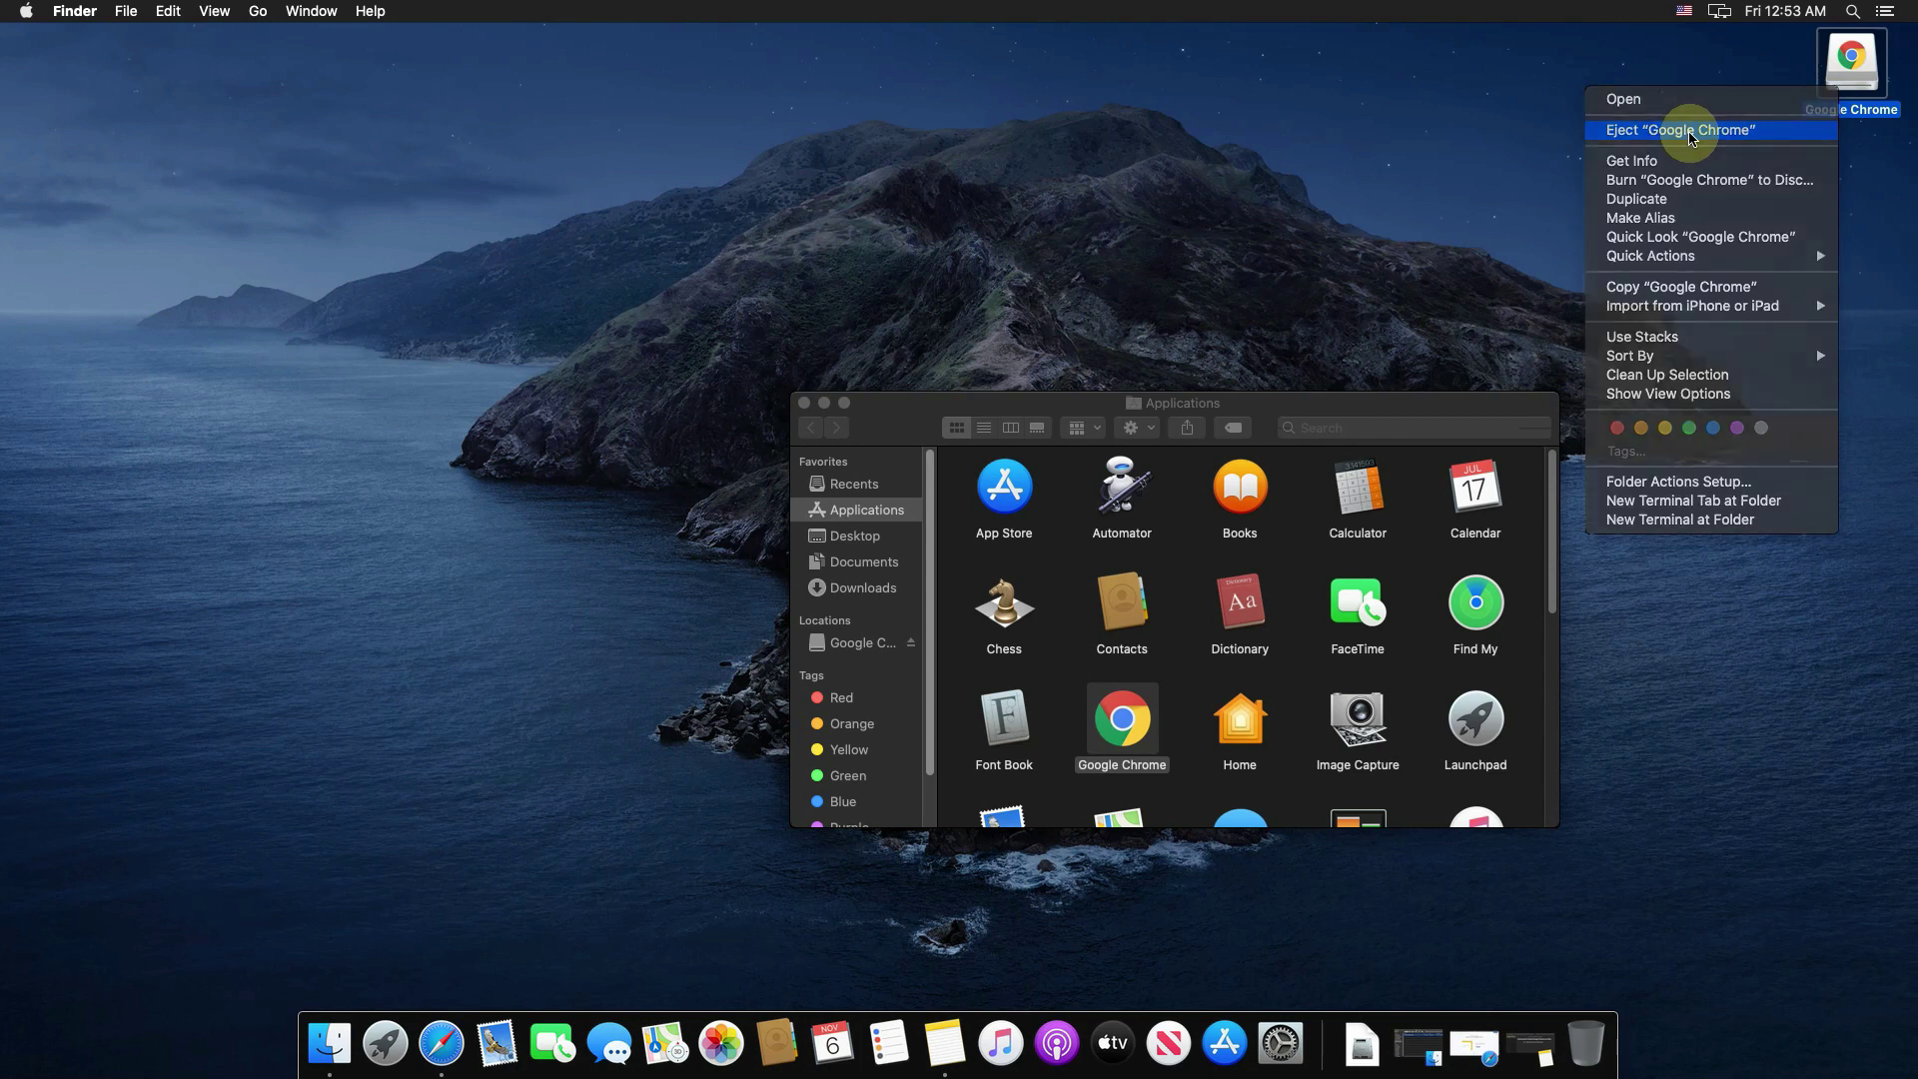
Minimize the Applications window and launch Google Chrome through a Spotlight search for "google chrome", approving the downloaded app
left_click_drag(1284, 407, 1134, 354)
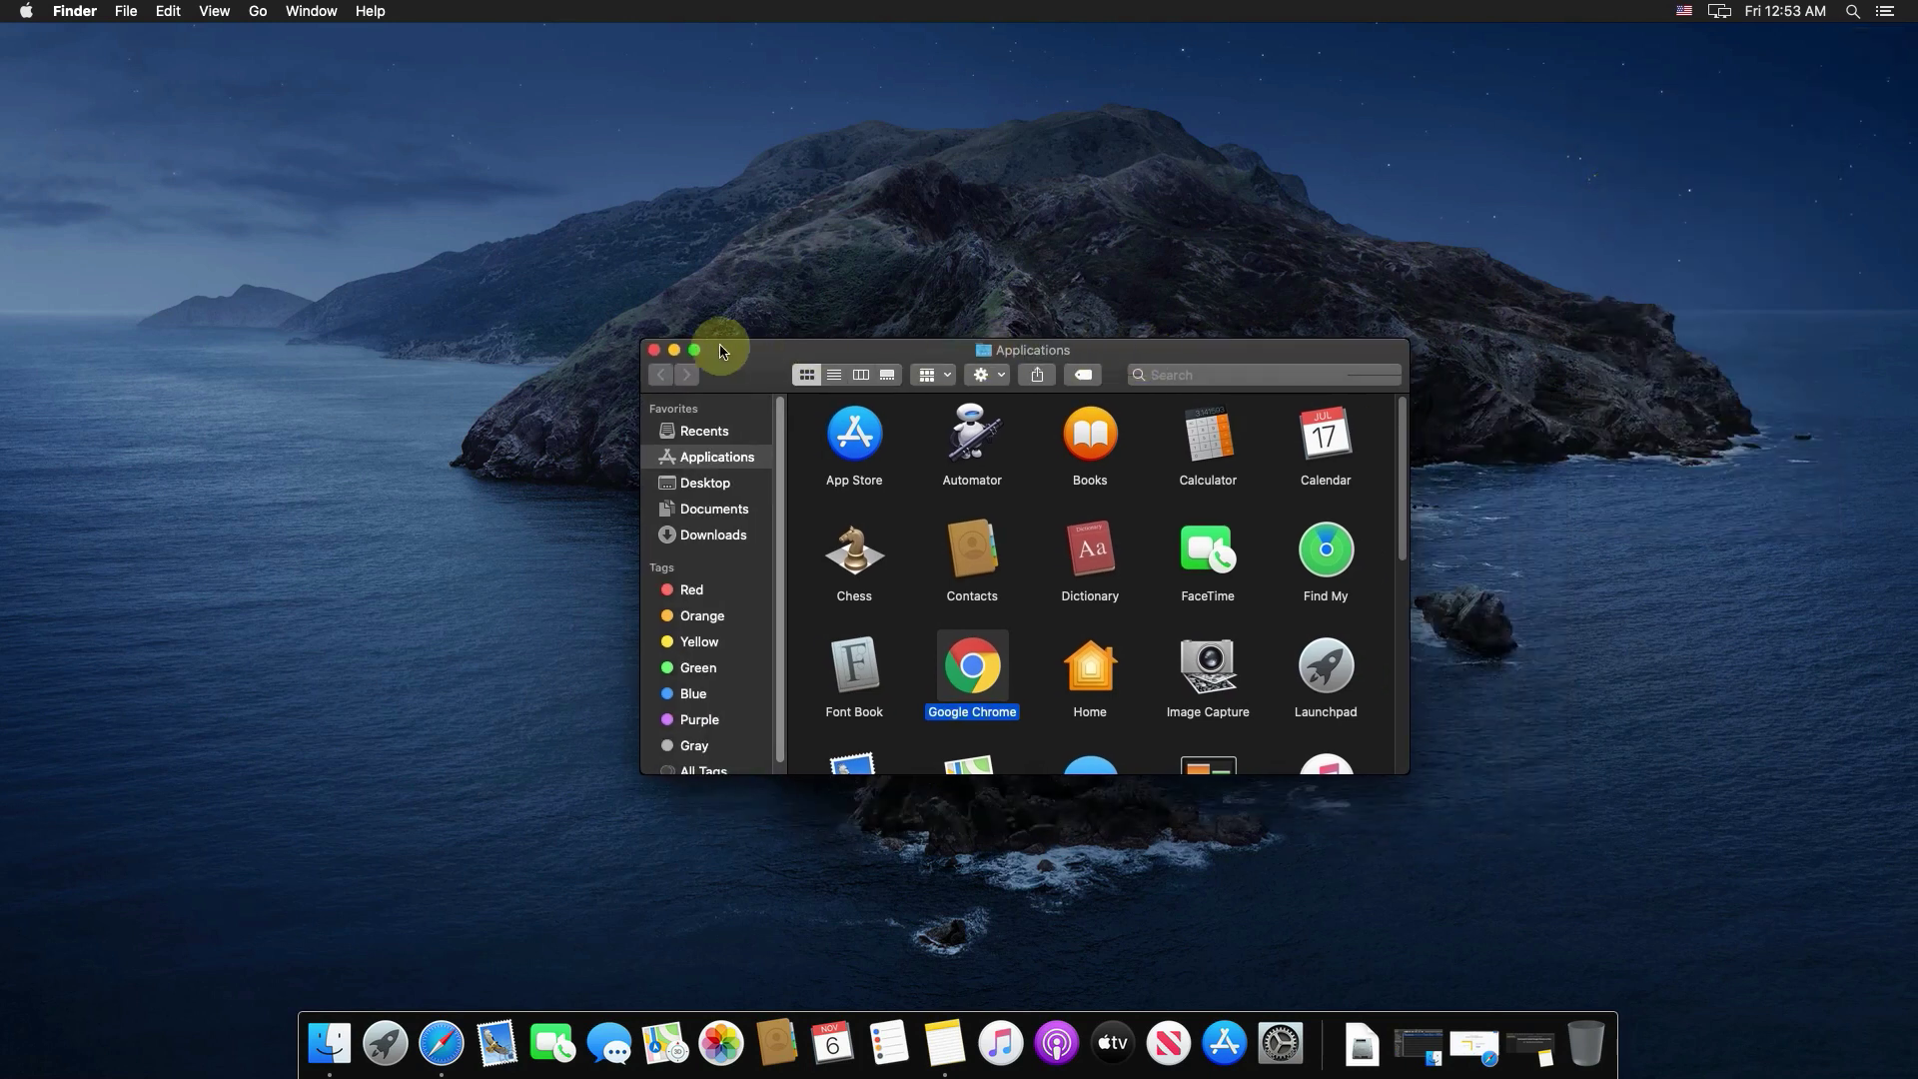
left_click(673, 349)
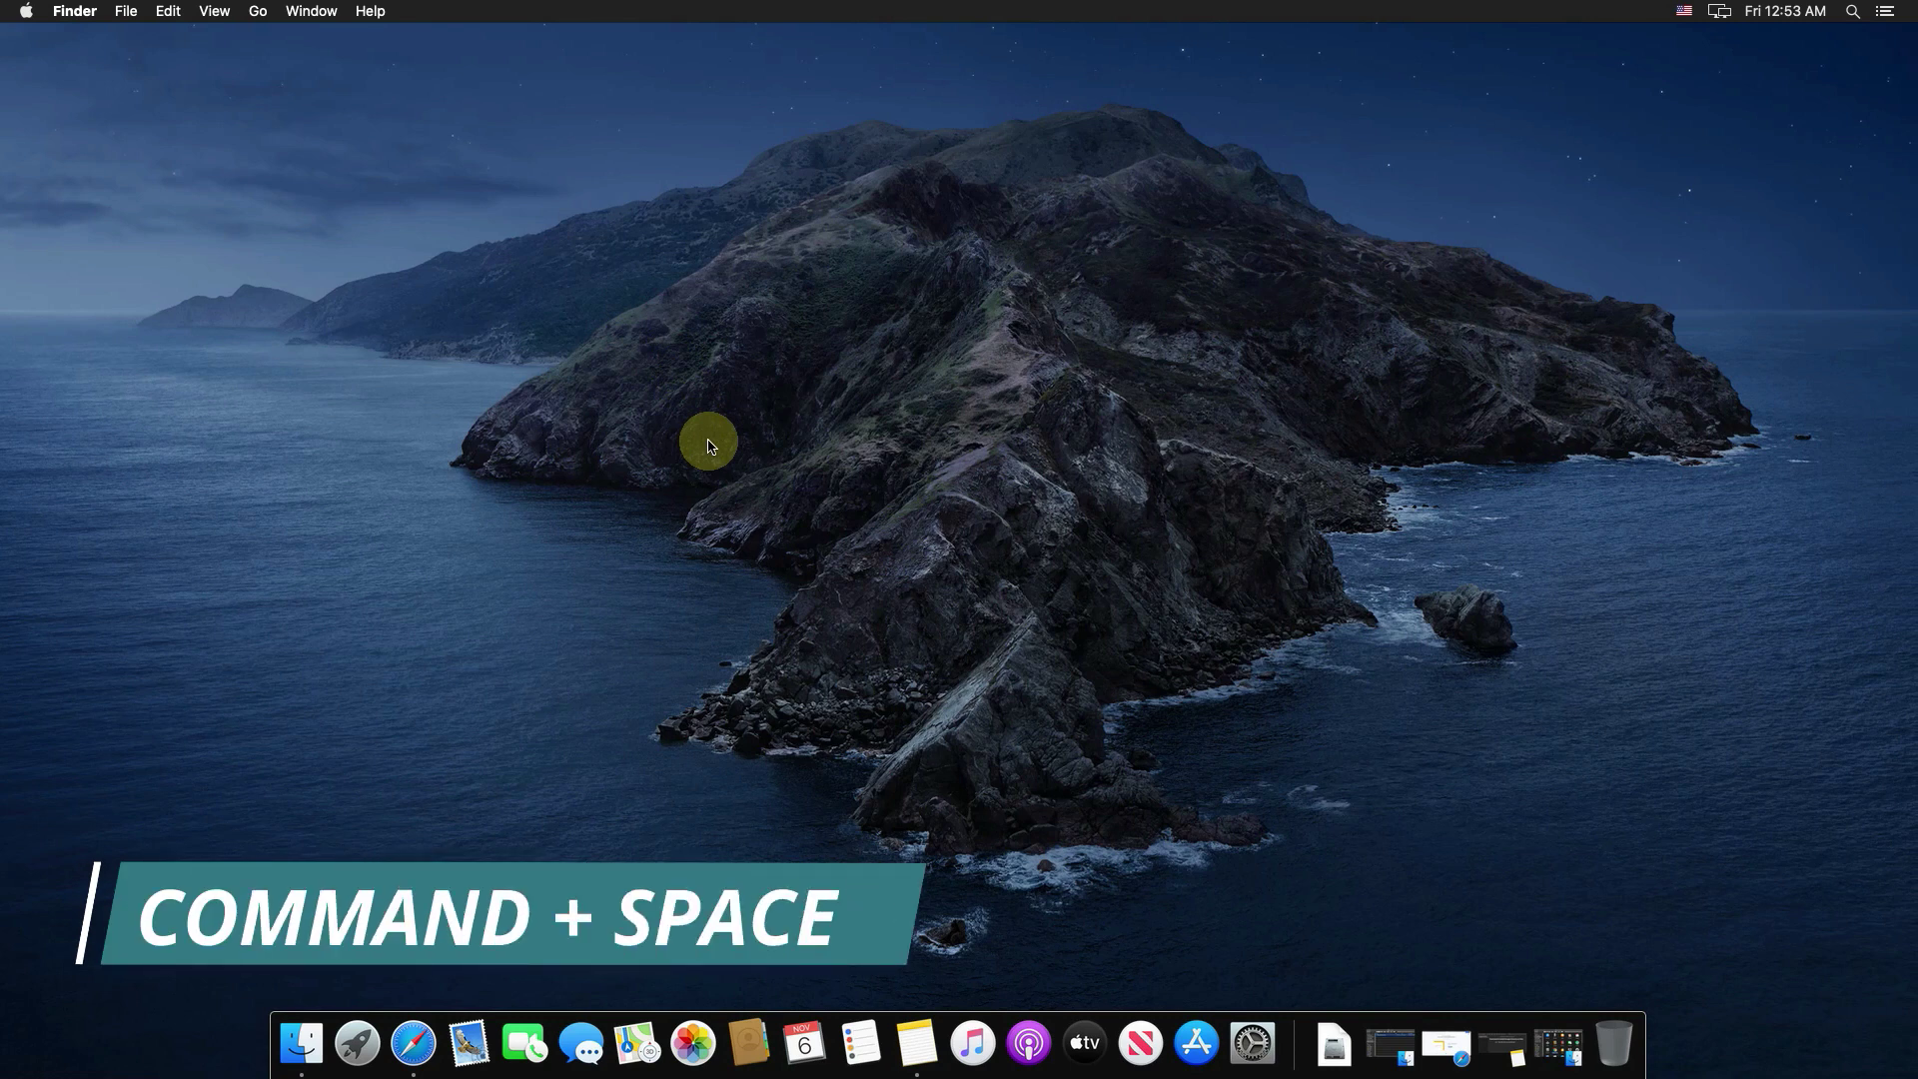
key("super+space")
type("google chrome")
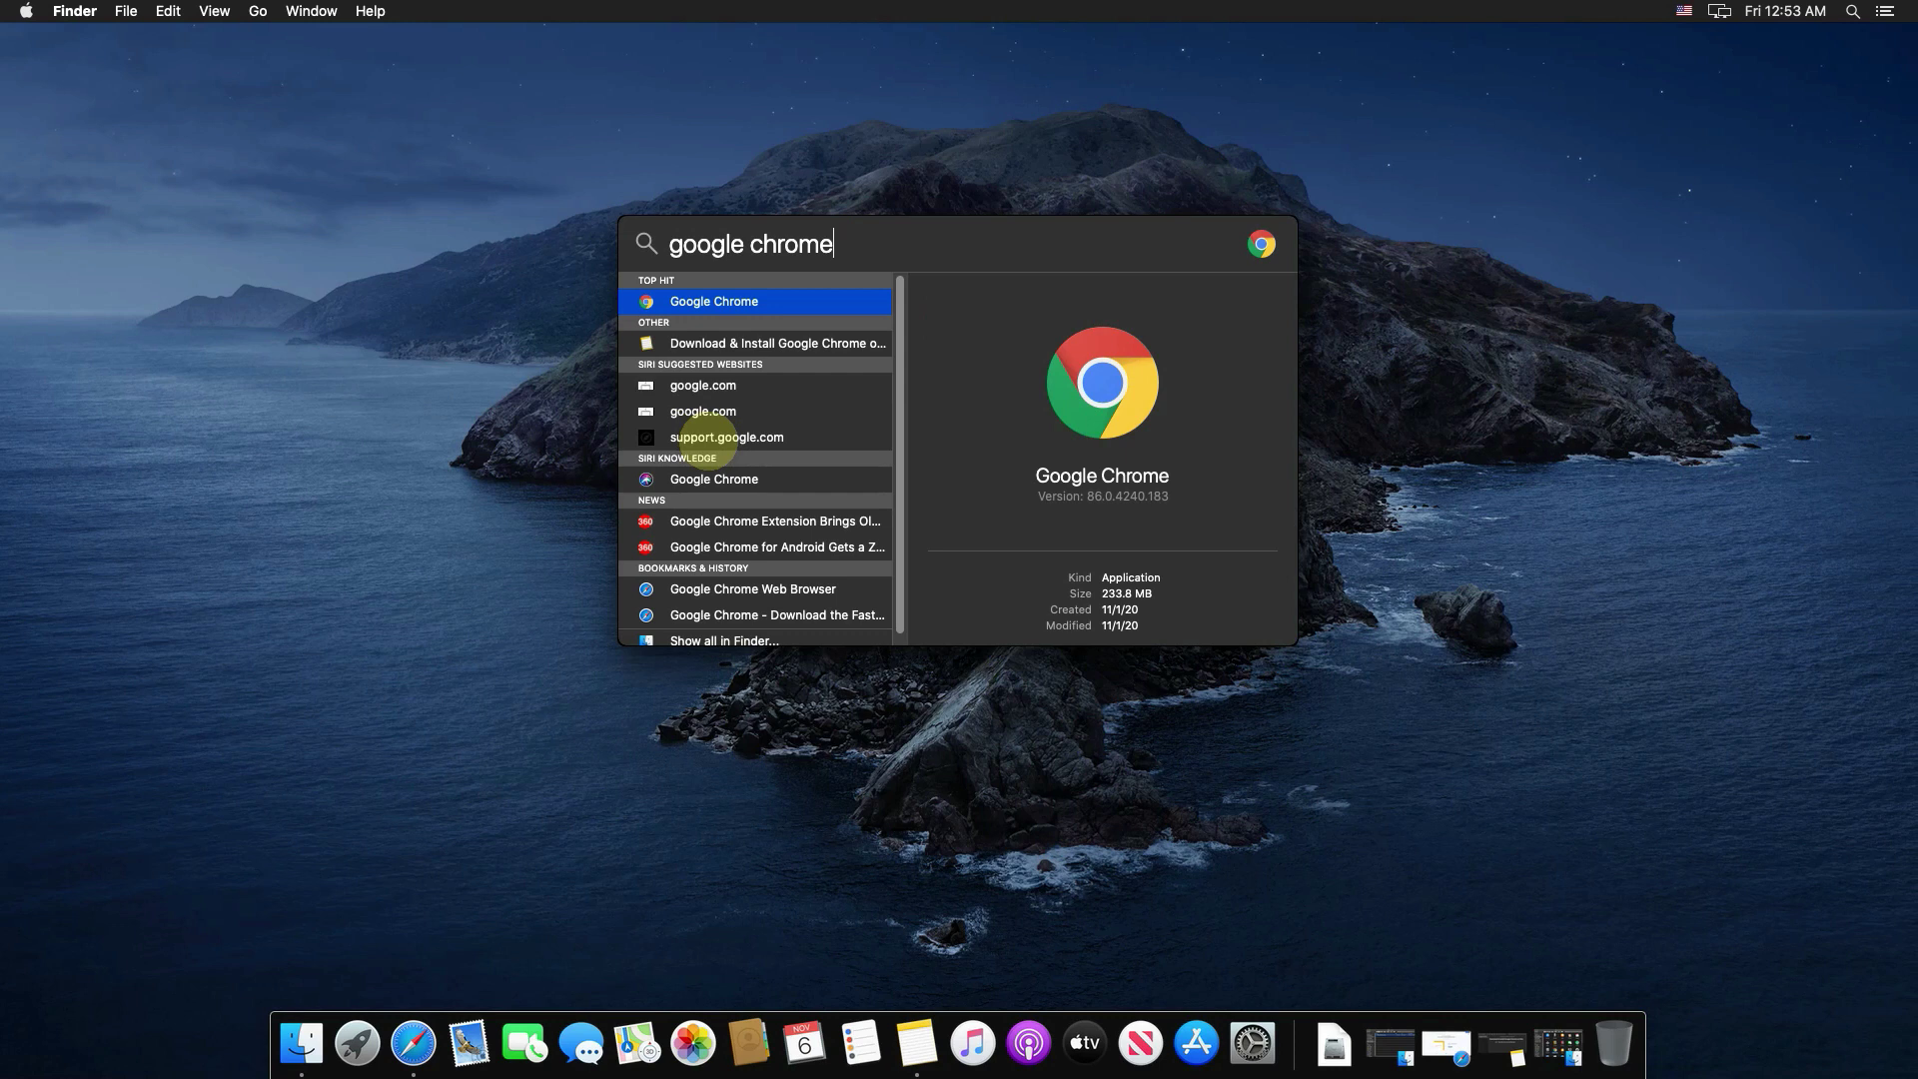
key("Return")
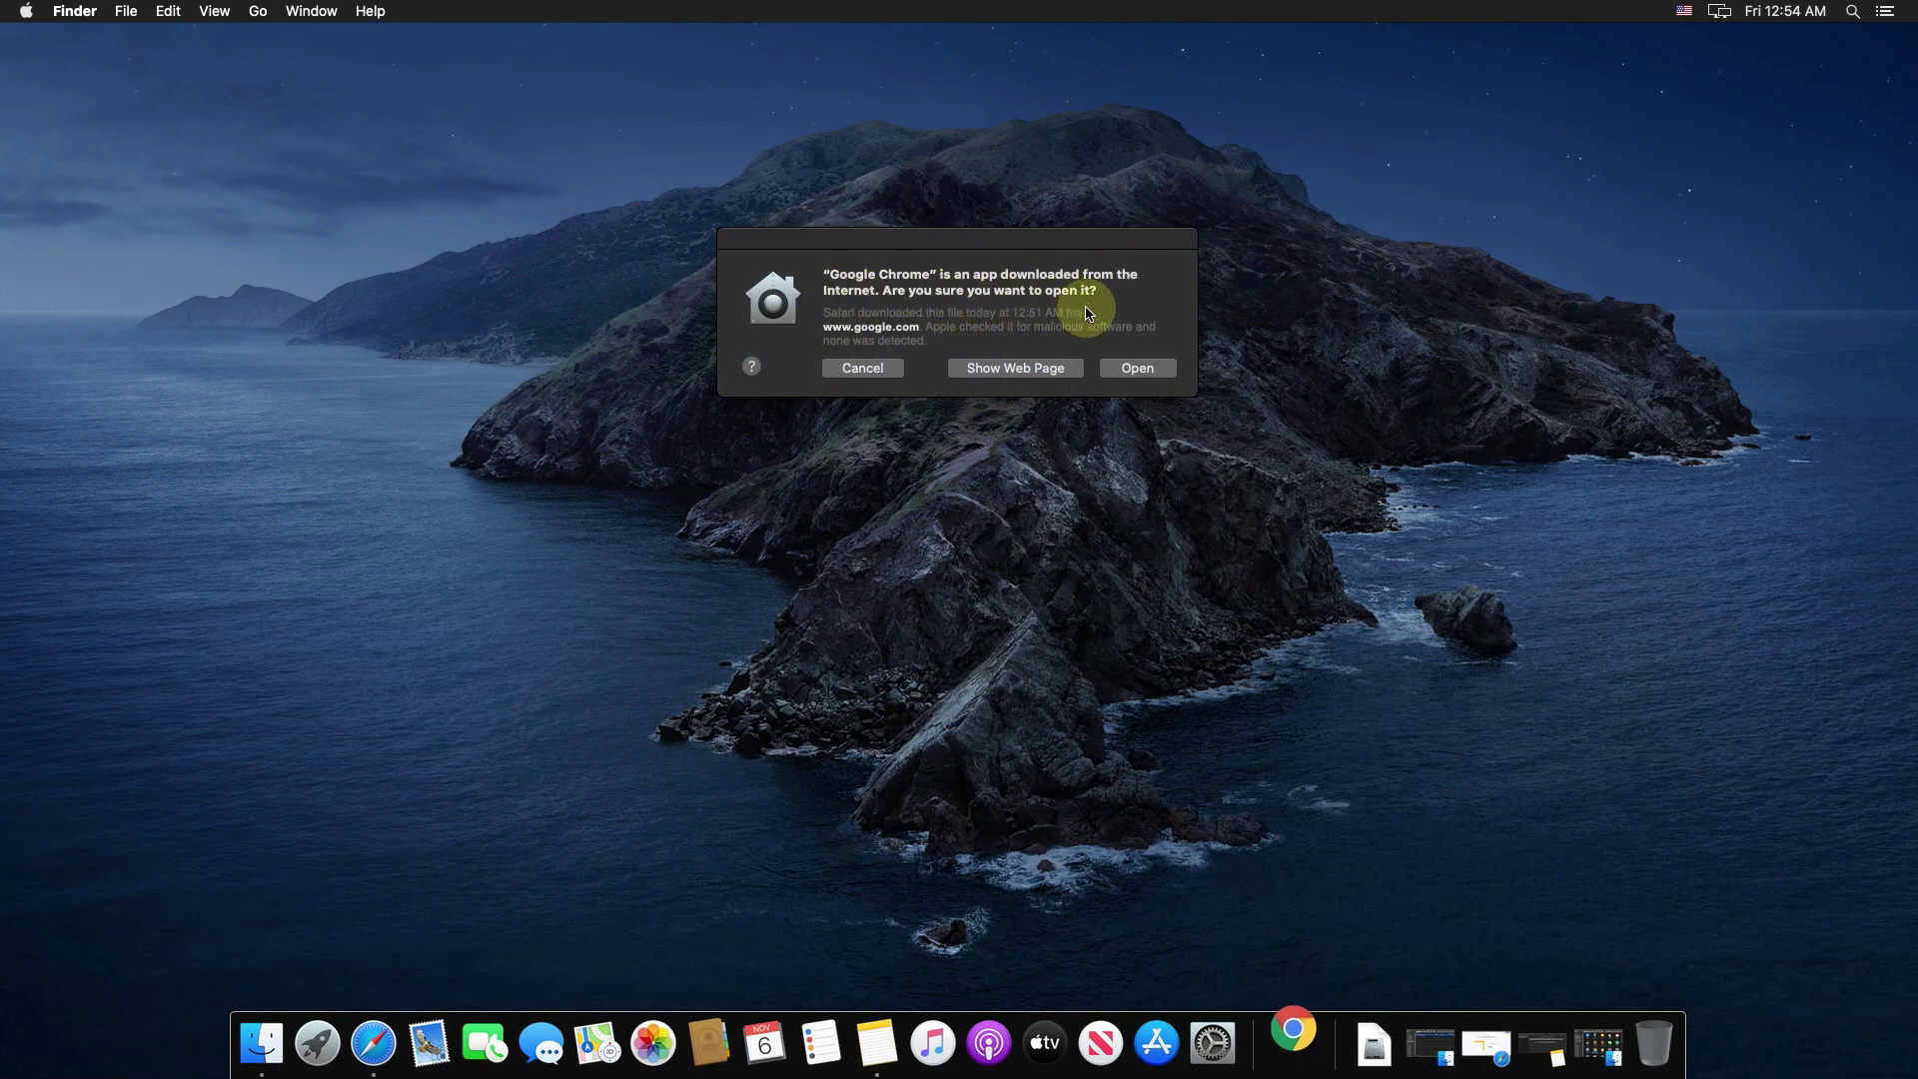
left_click(1134, 368)
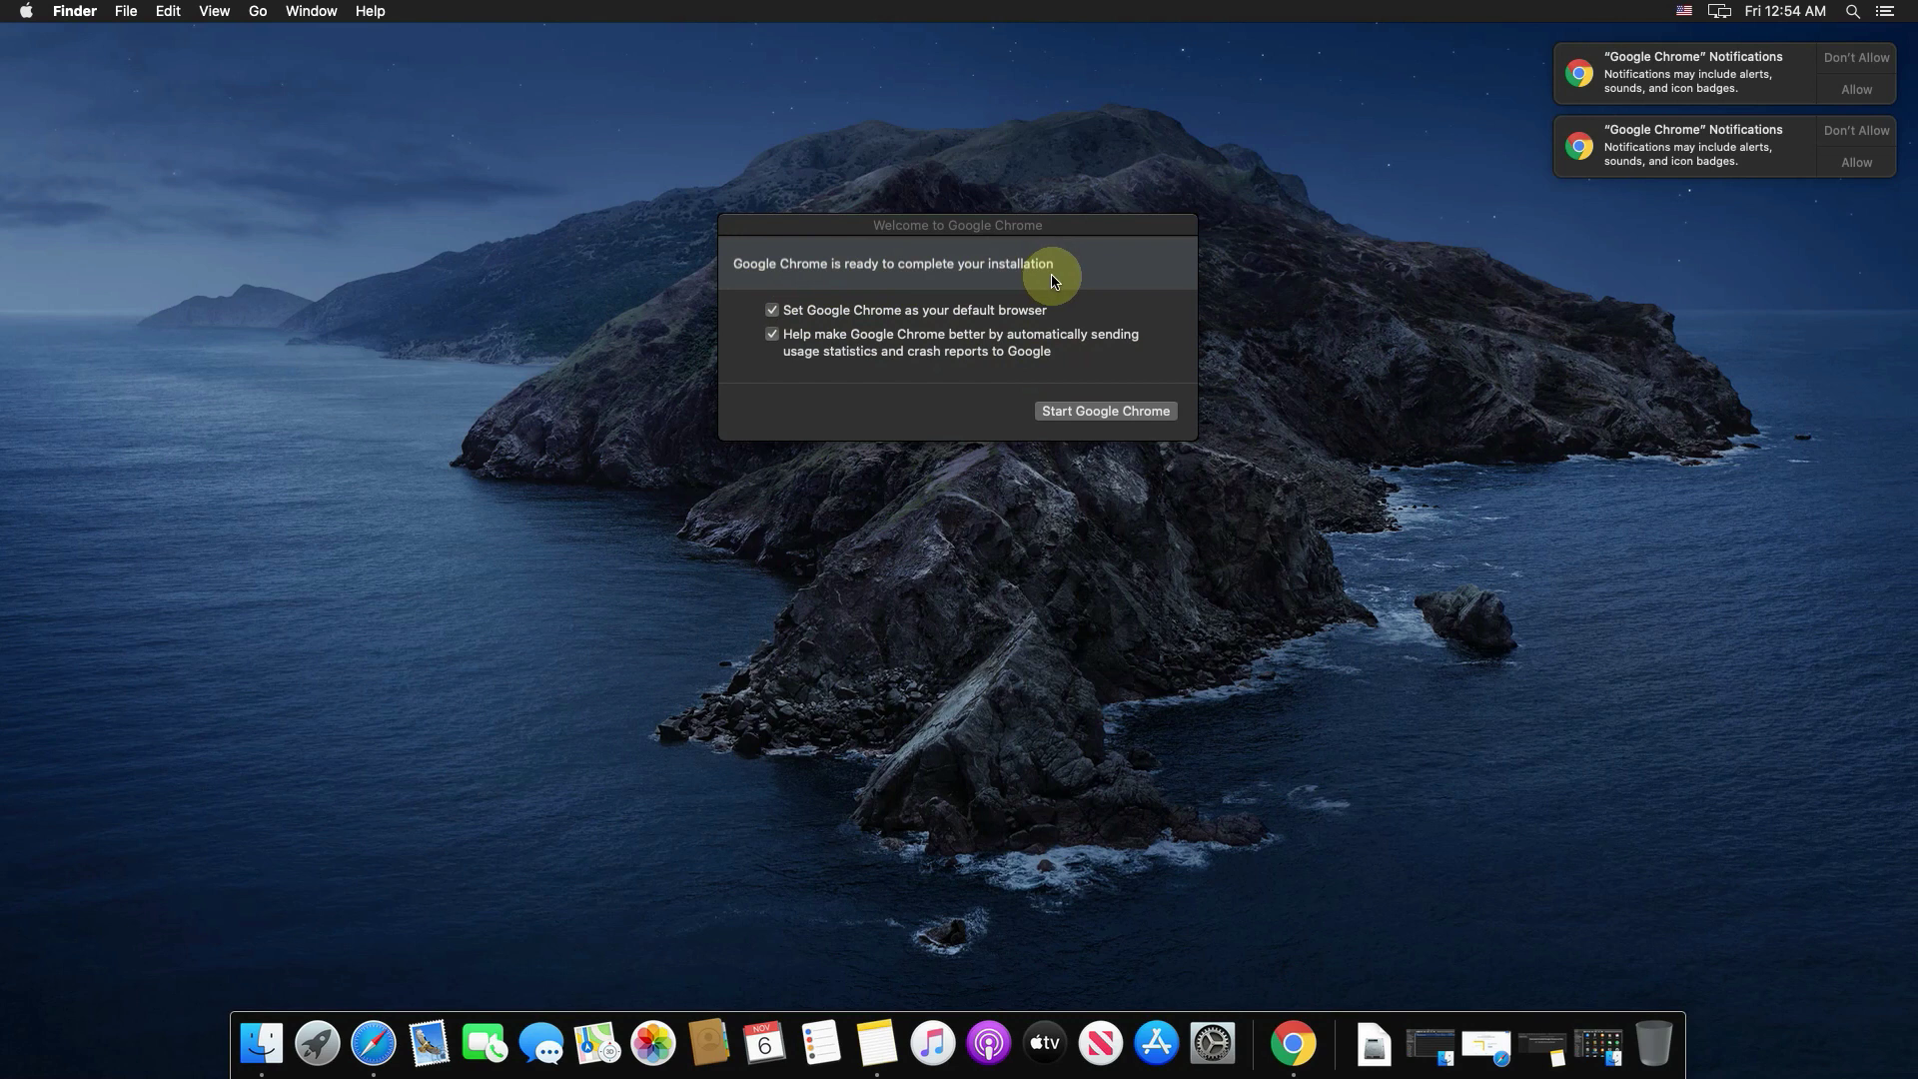
Start Google Chrome with Chrome as the default web browser and enlarge its window to fill the screen
left_click(1110, 416)
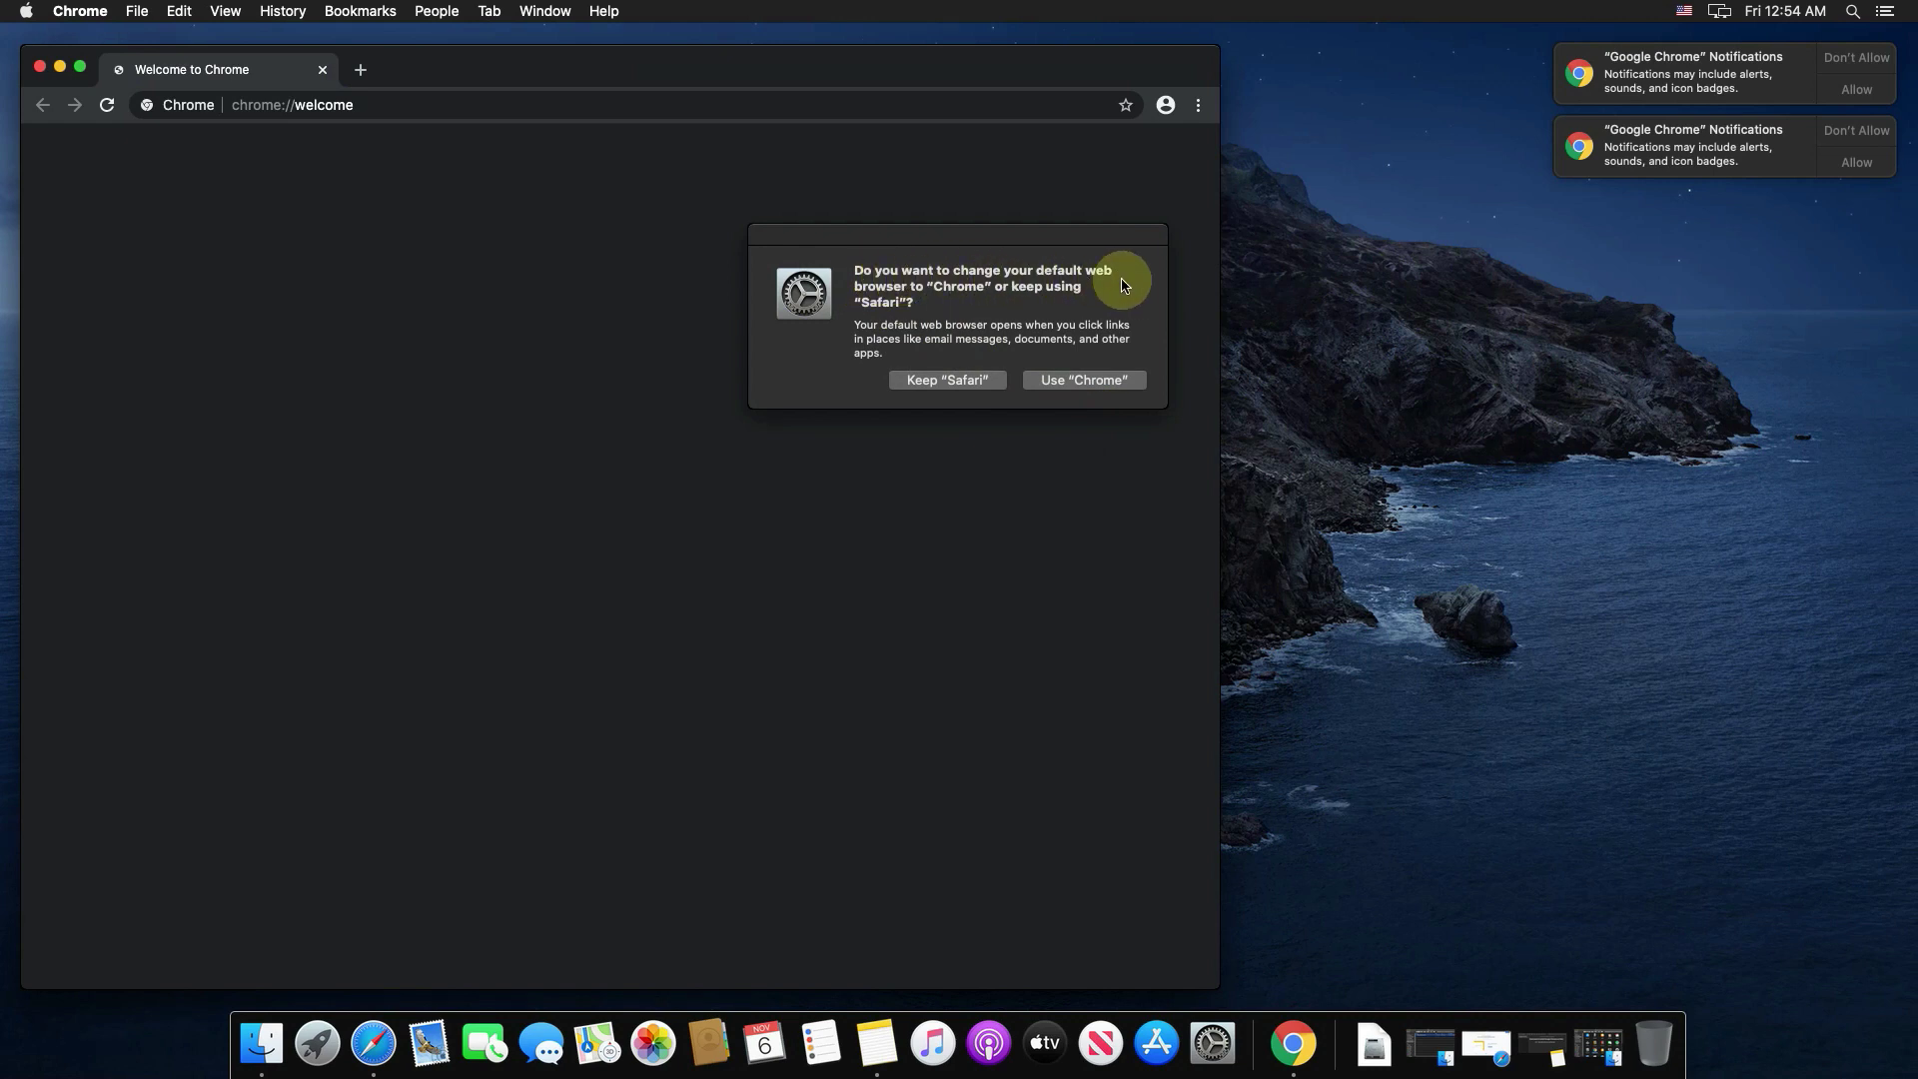
left_click(1068, 382)
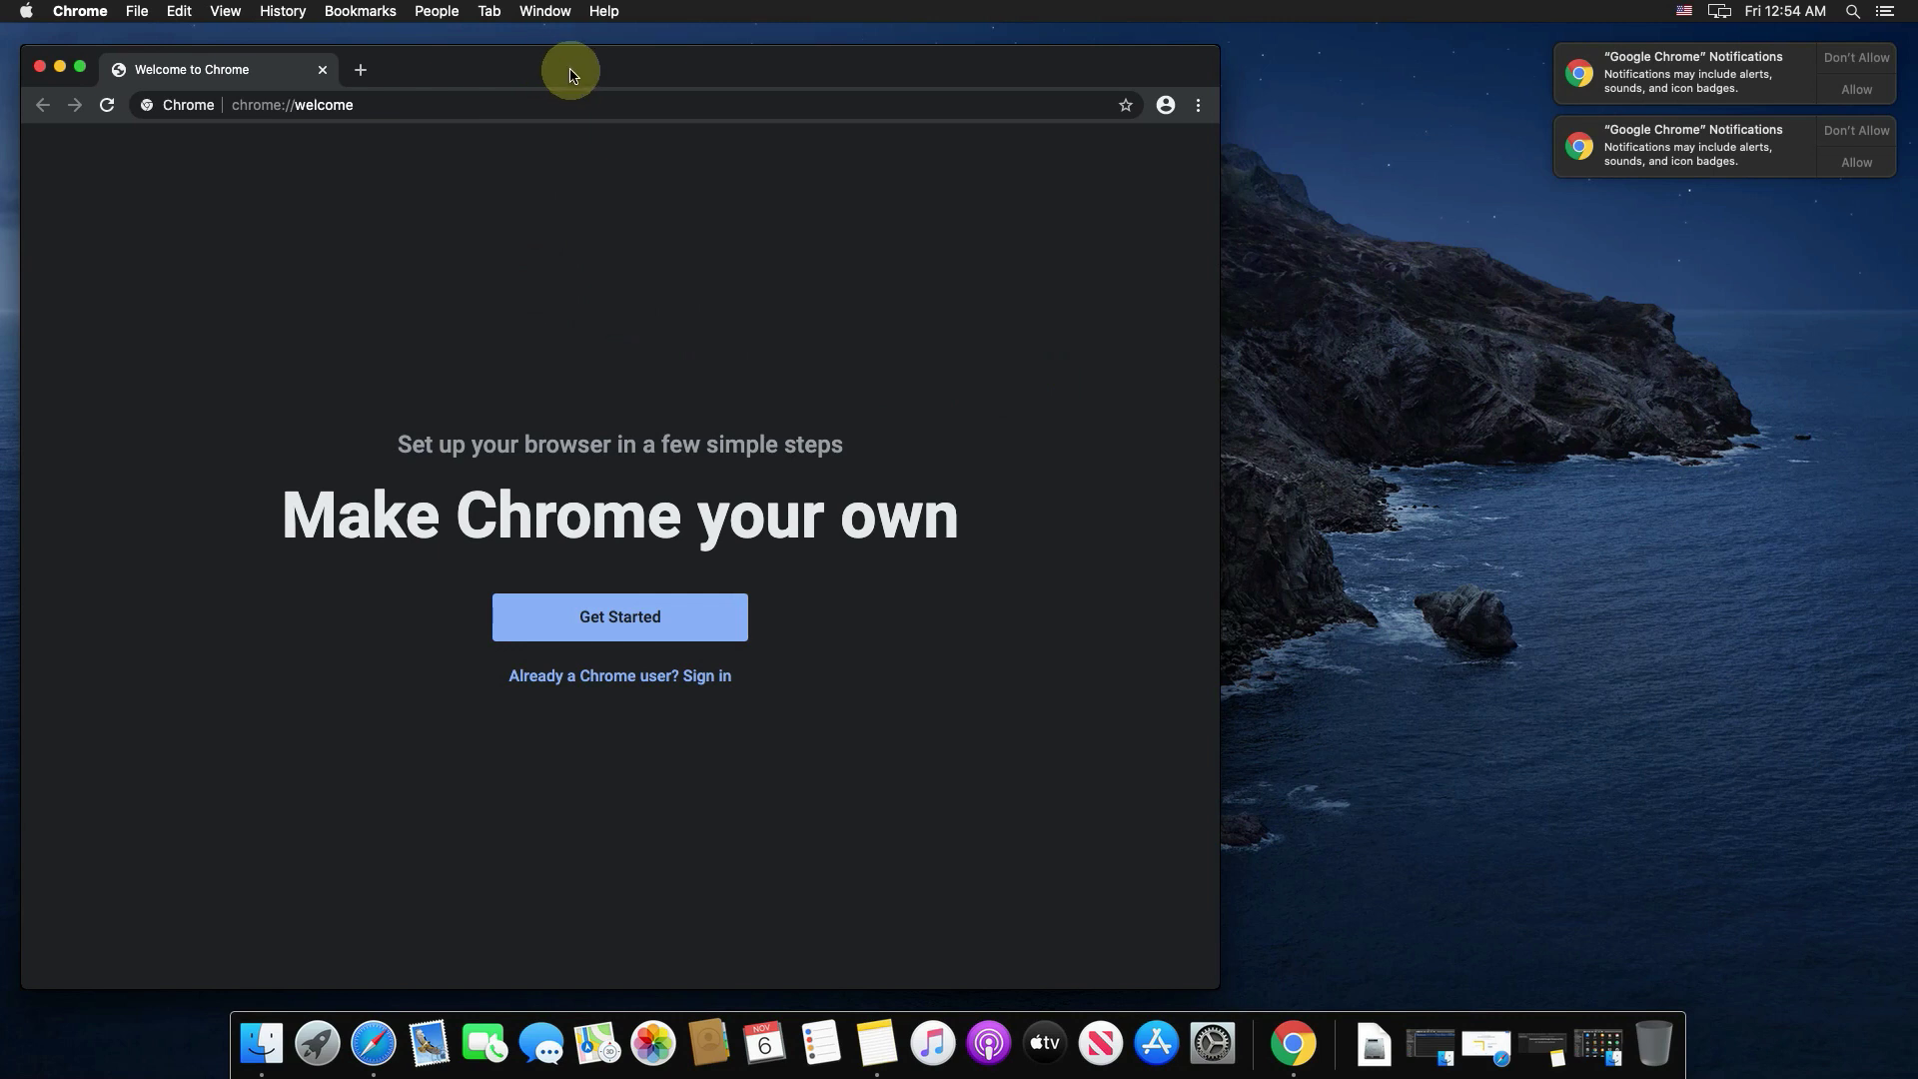
double_click(571, 75)
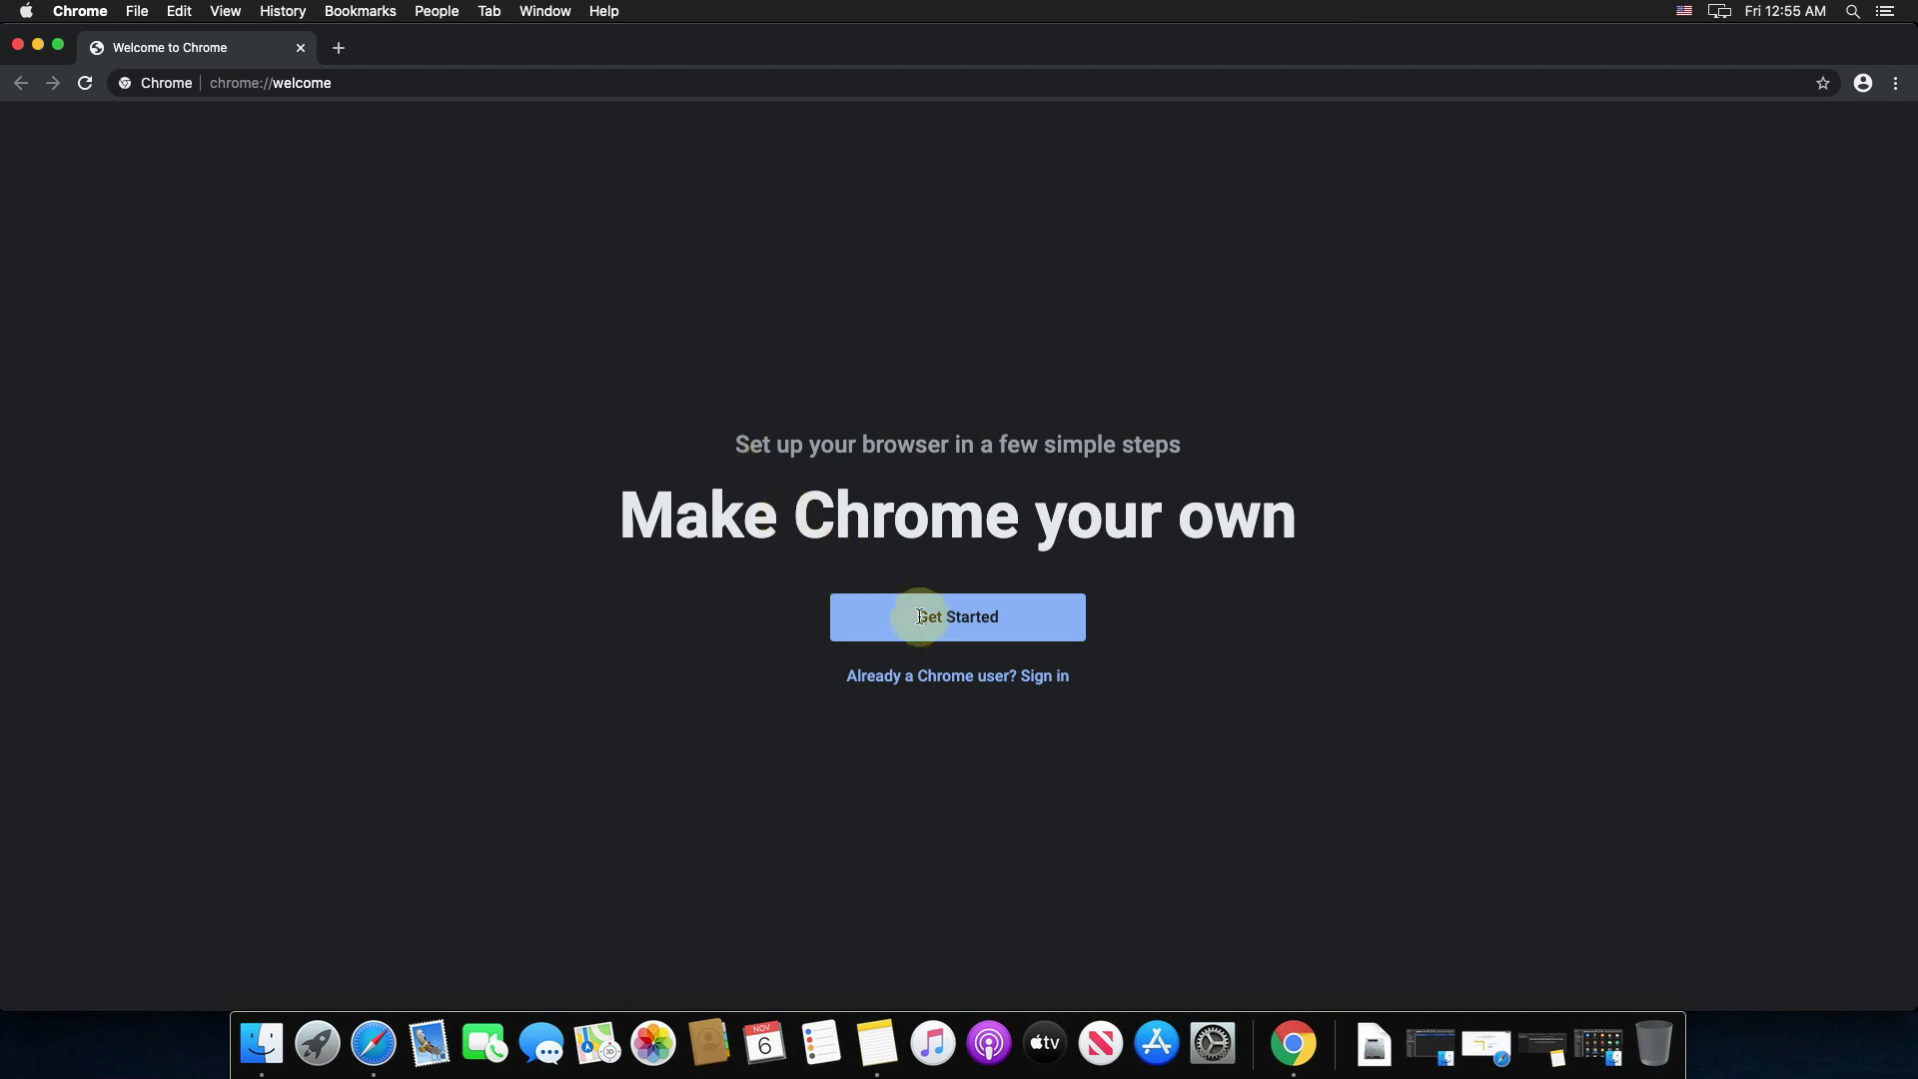
Begin Chrome's welcome setup, pick the Earth background and continue
left_click(950, 630)
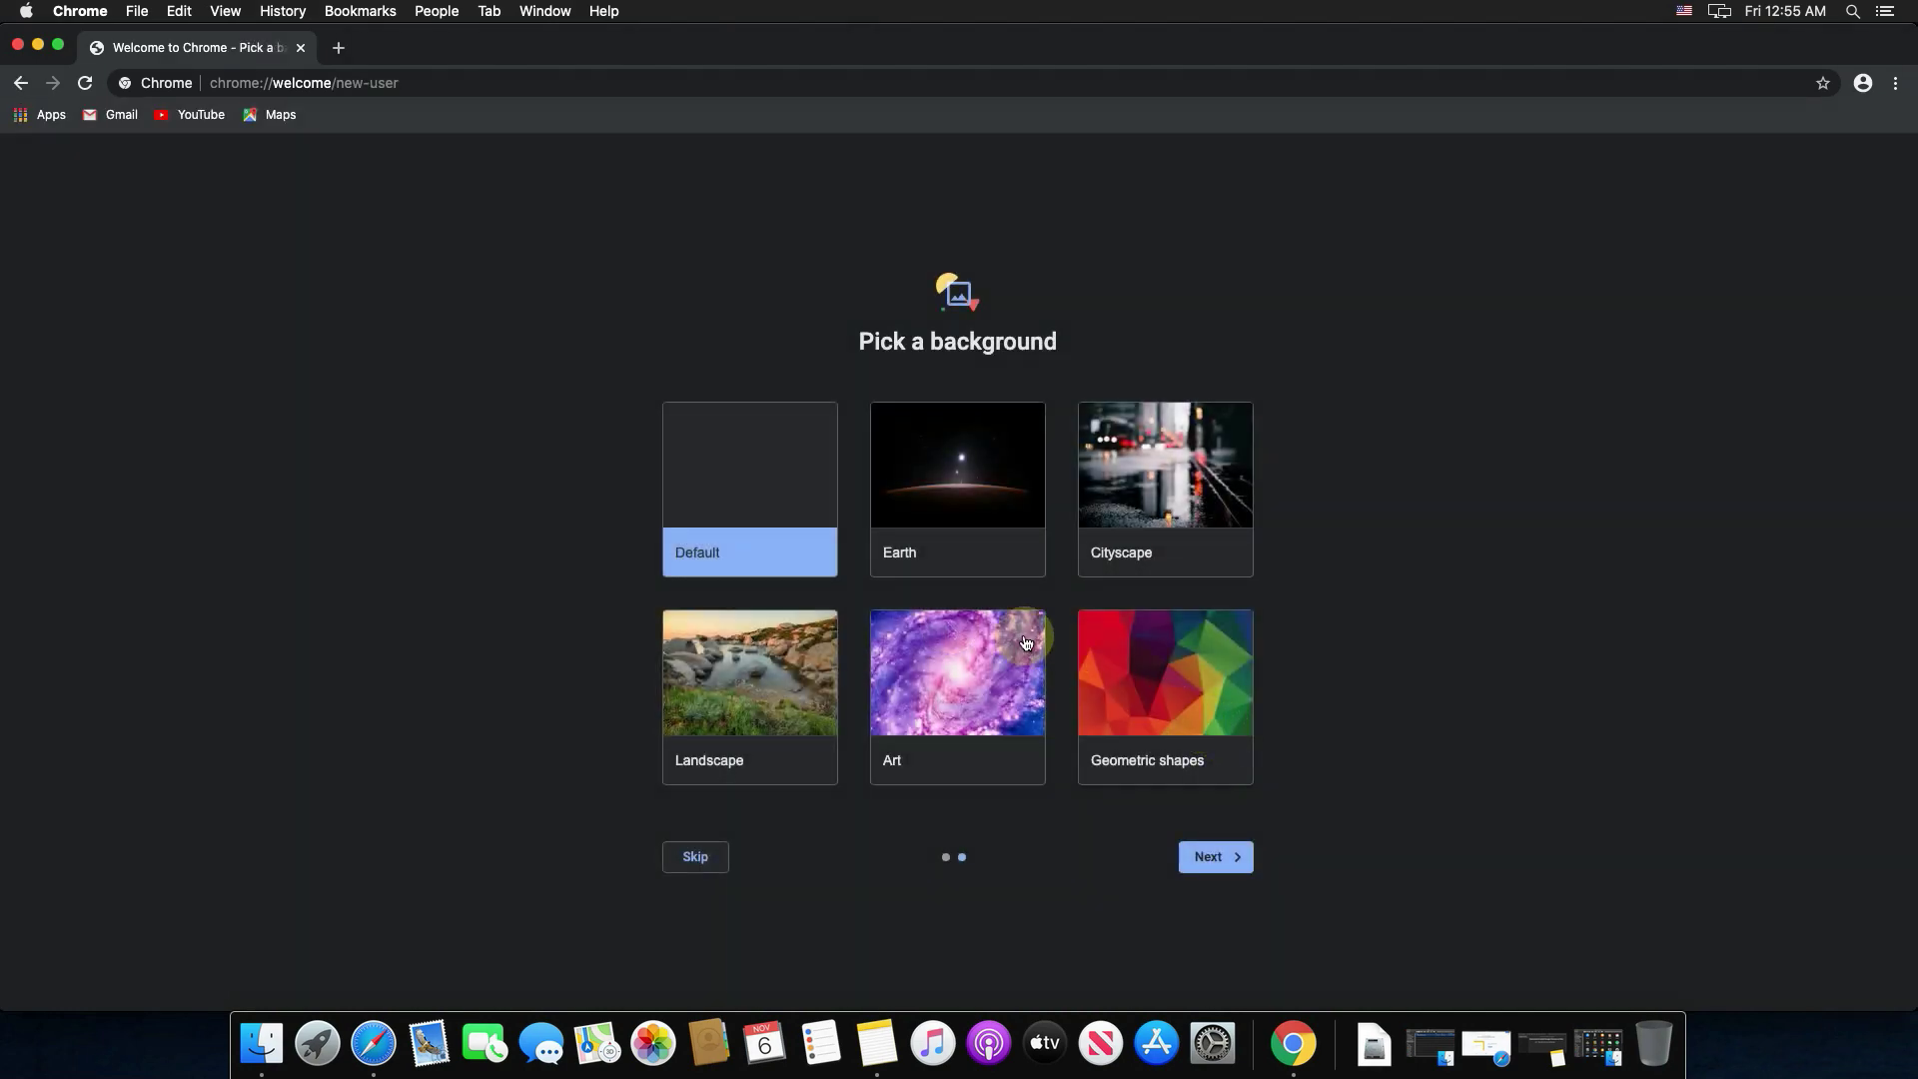
left_click(939, 501)
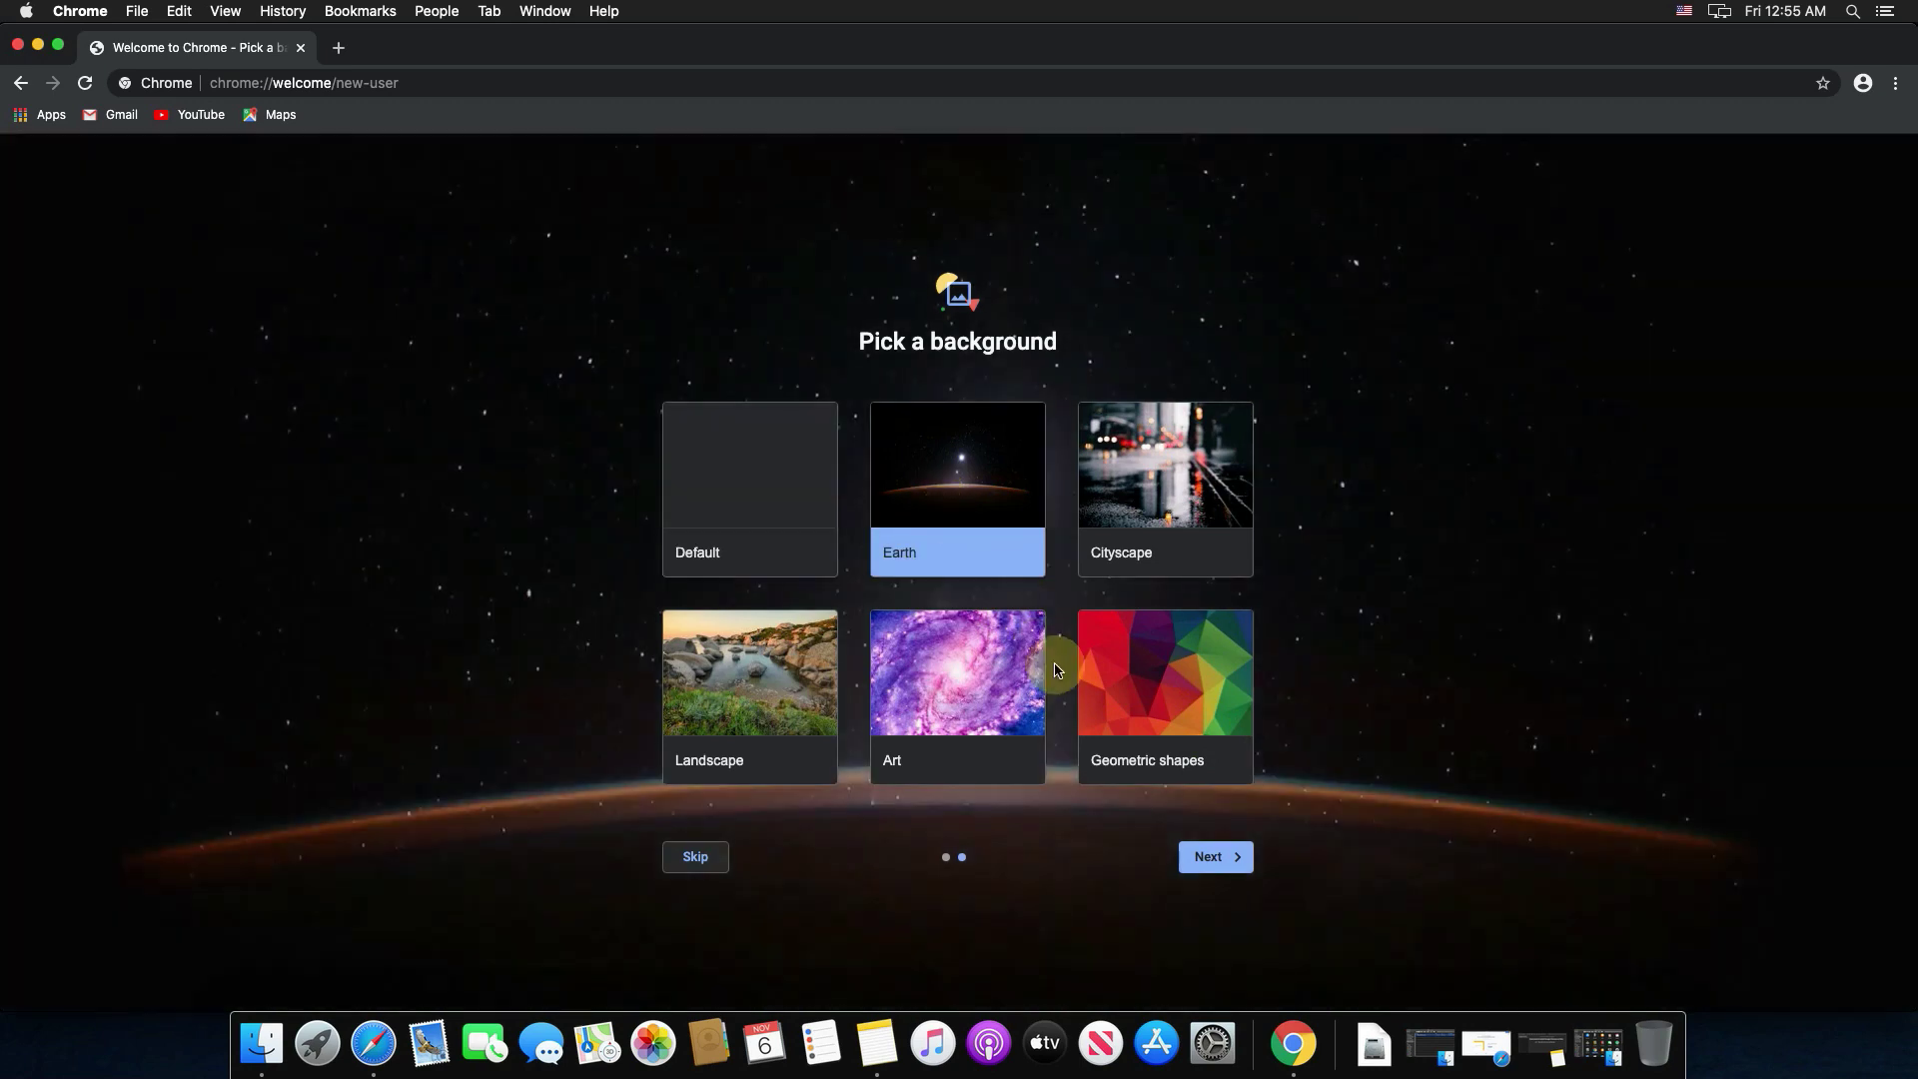
left_click(1201, 867)
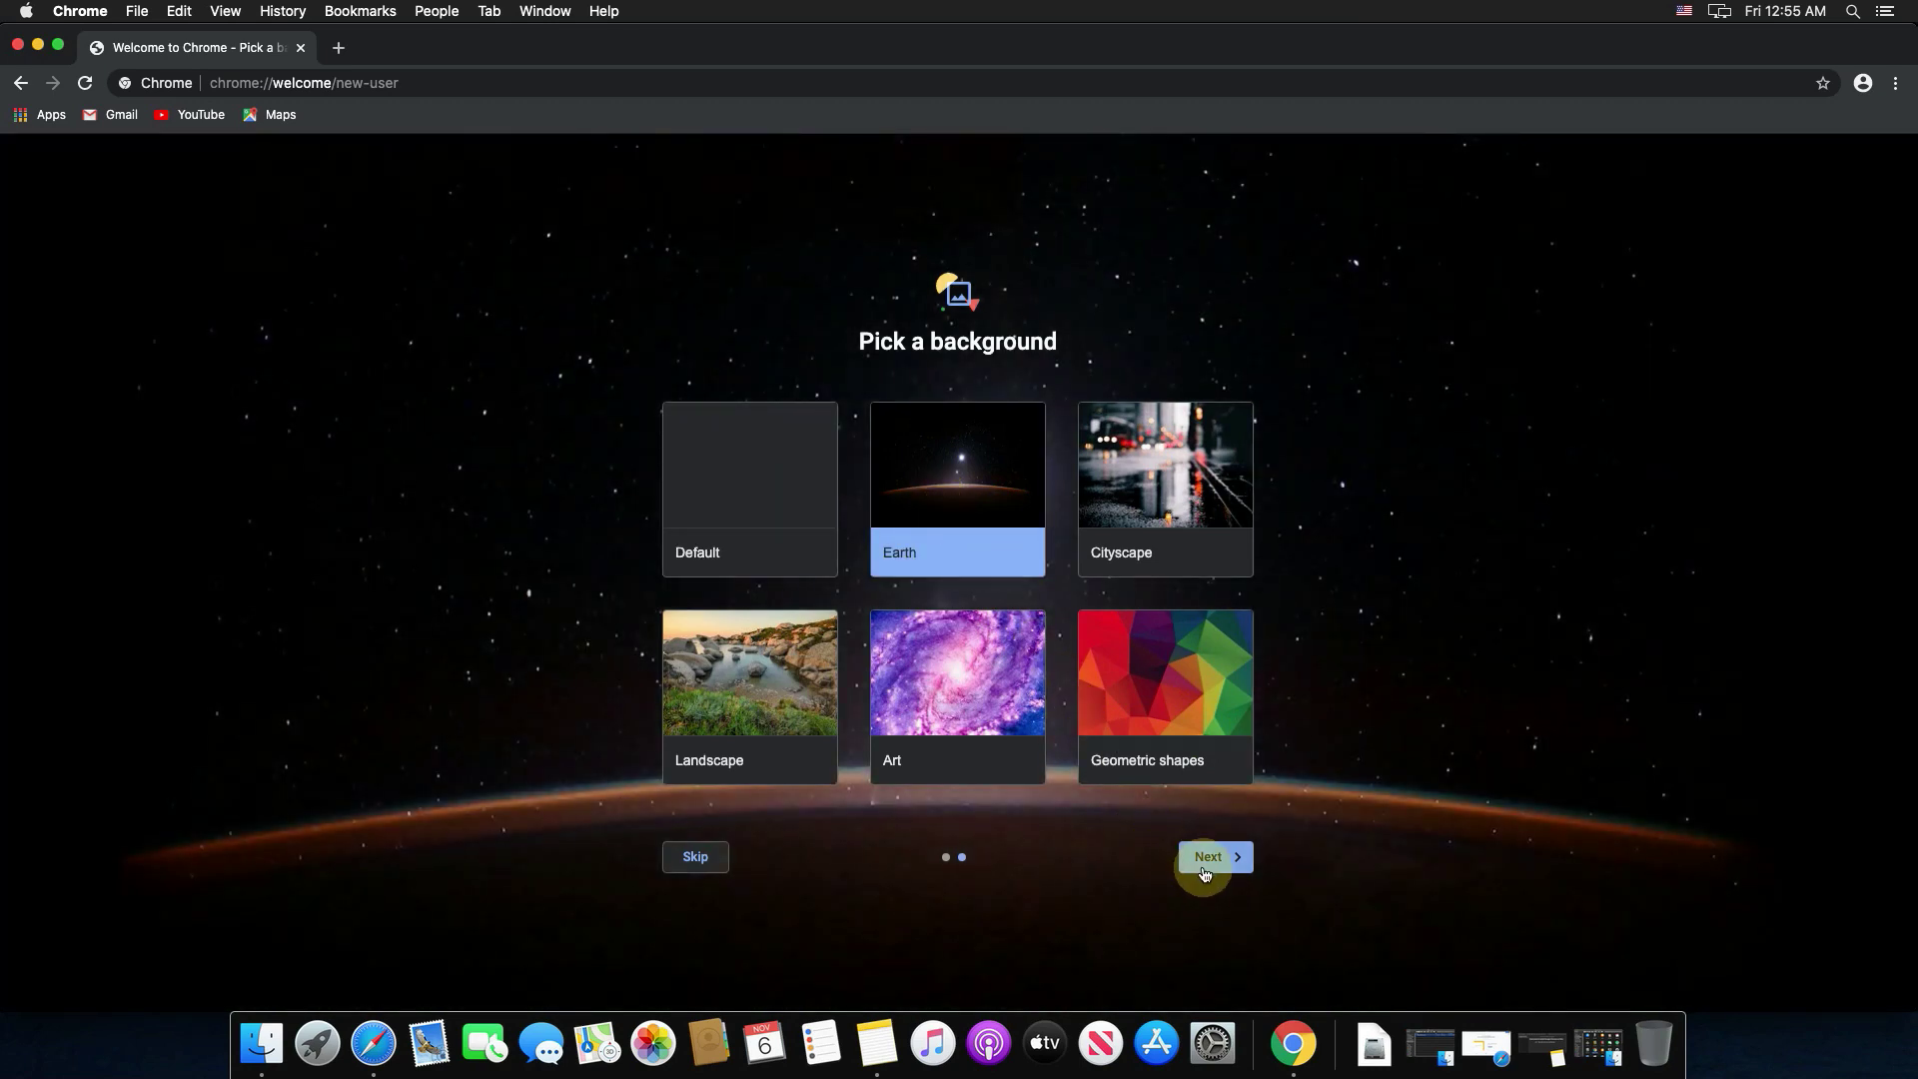